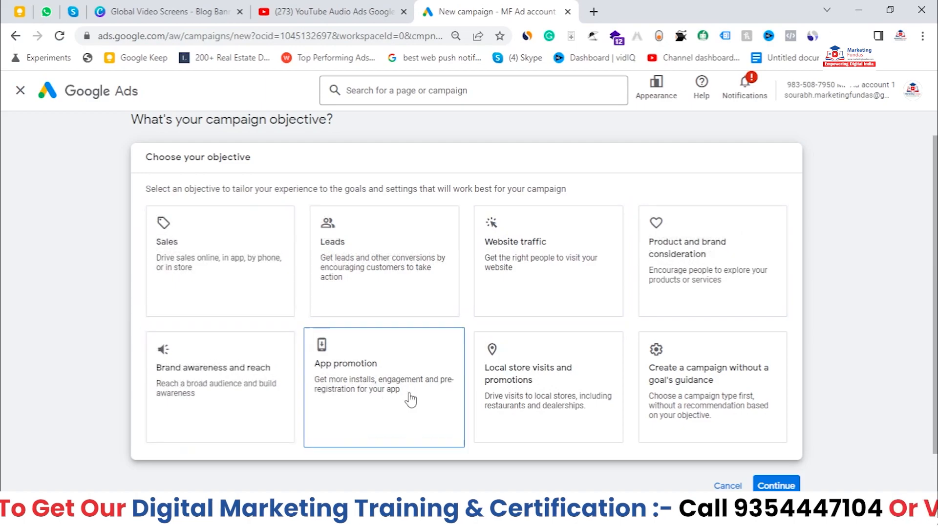
Create a campaign without a goal's guidance and choose Video as its campaign type
click(668, 389)
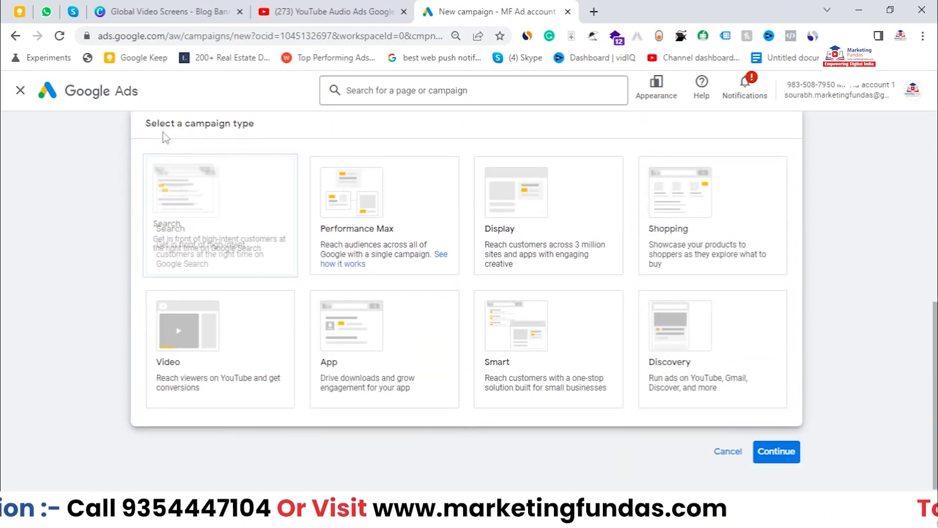
drag(190, 135, 269, 137)
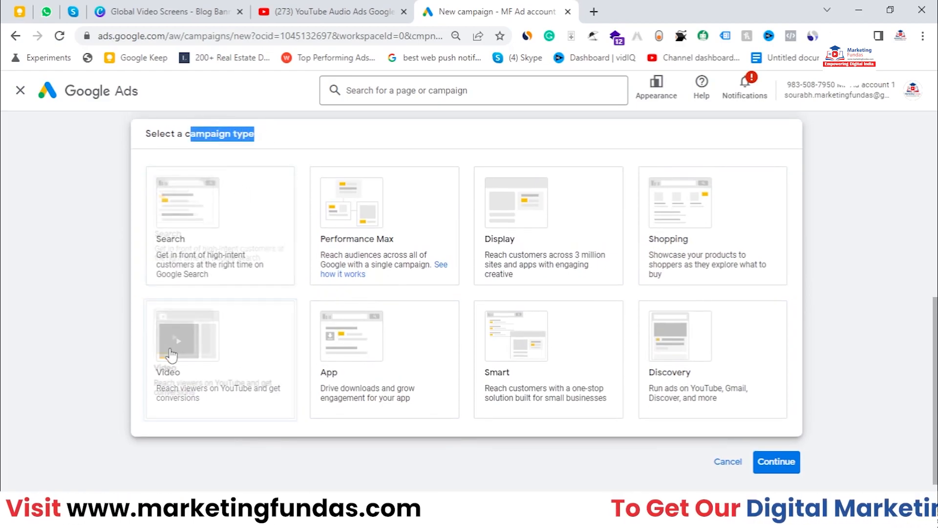
click(177, 360)
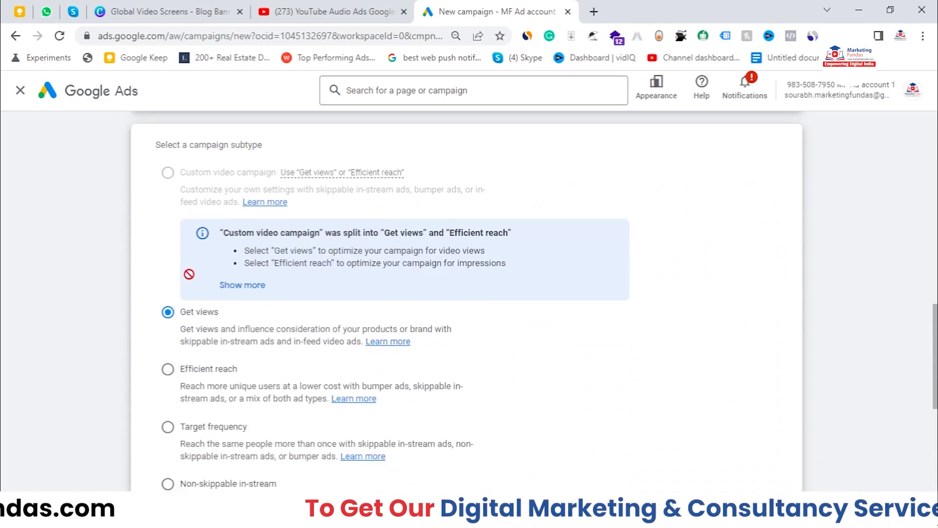
Select the Audio campaign subtype and continue to the campaign settings
drag(937, 343, 937, 426)
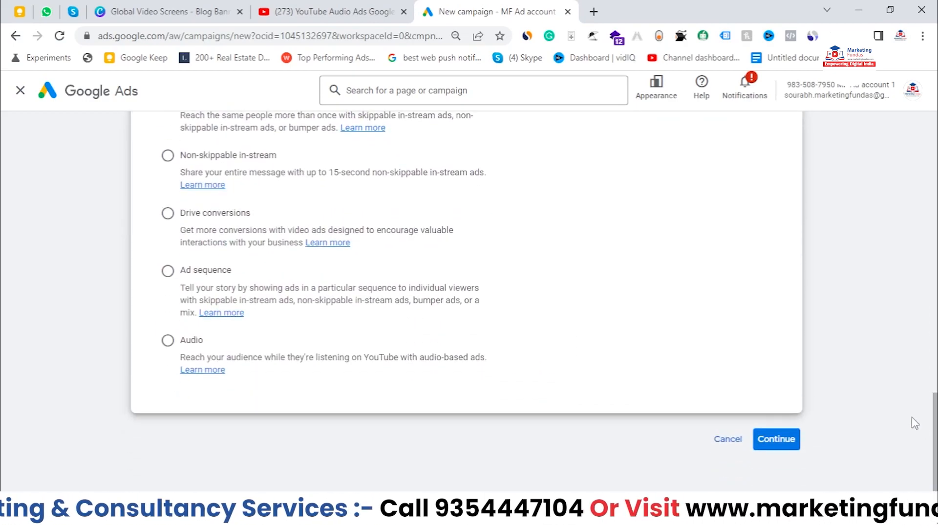
click(166, 346)
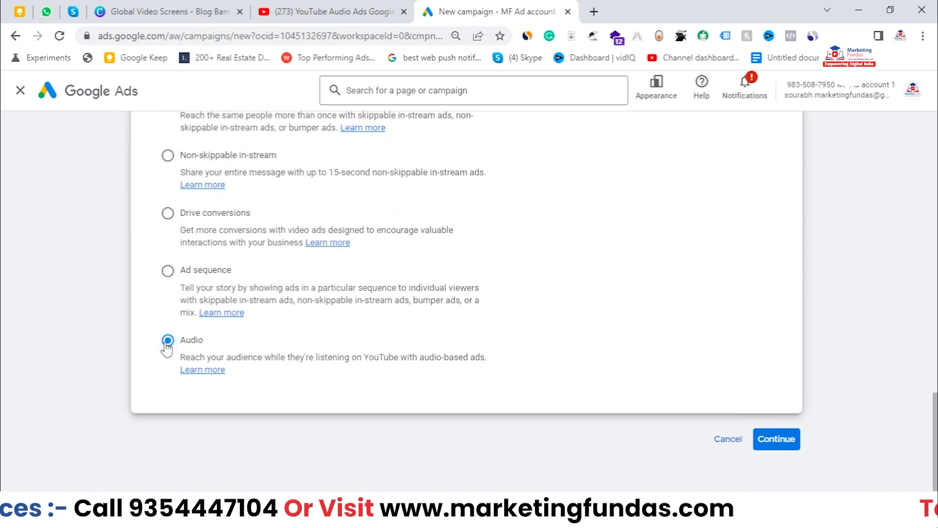
drag(180, 362, 499, 365)
click(498, 365)
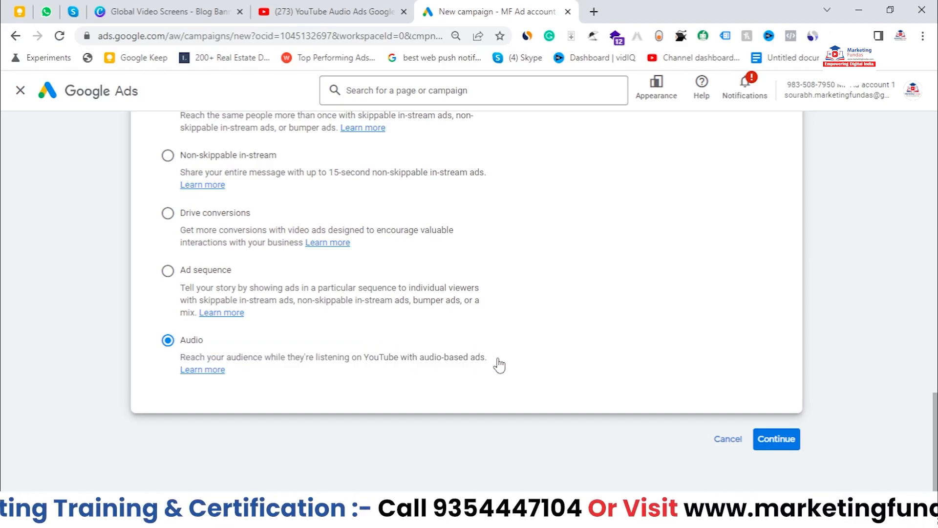
click(470, 349)
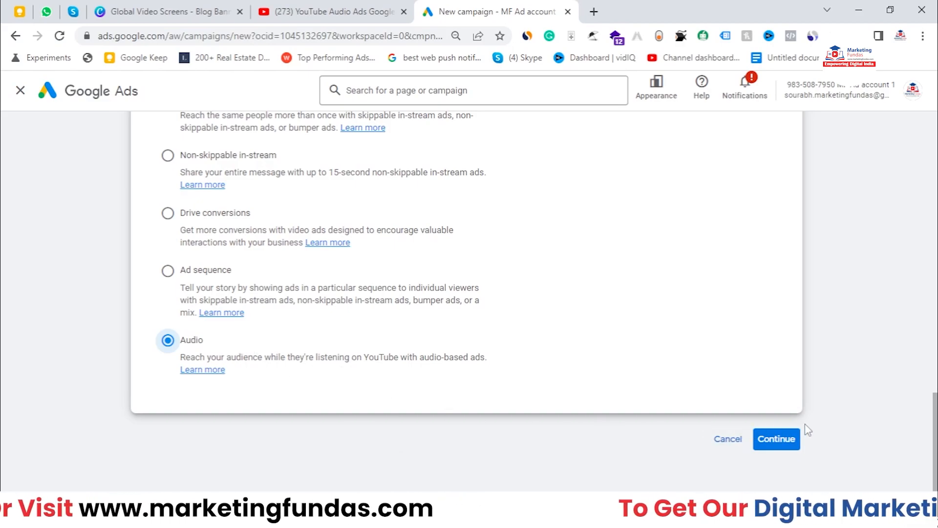
click(782, 439)
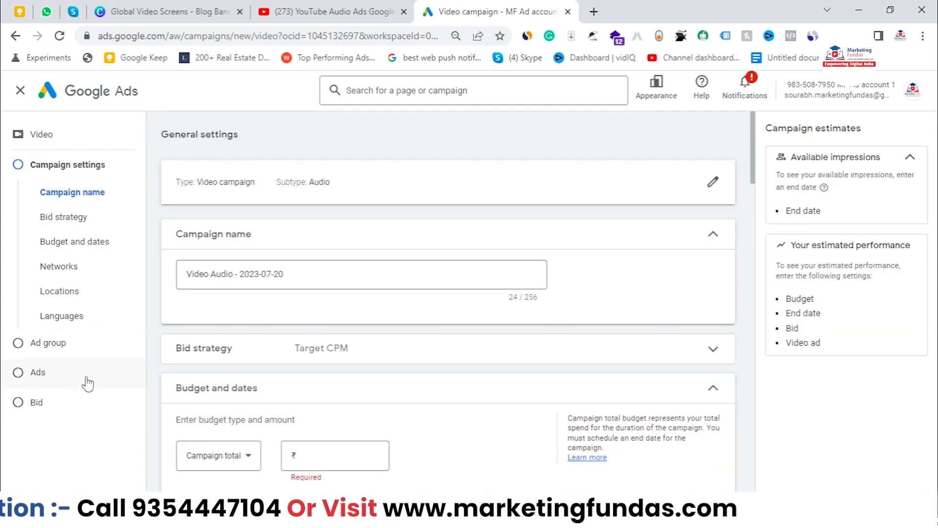
Examine the campaign name and the bid strategy settings
drag(289, 272, 141, 298)
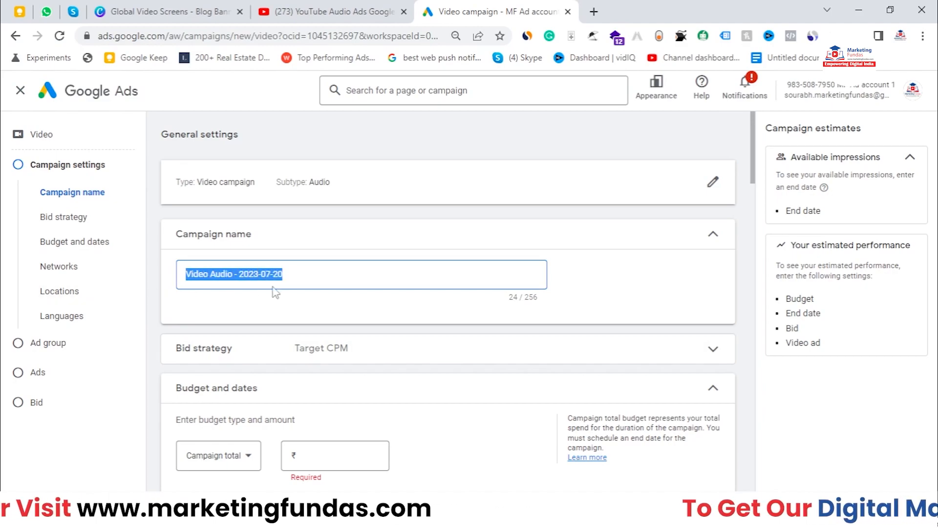
click(294, 279)
drag(294, 280, 125, 282)
click(277, 319)
scroll(278, 312, down, 1)
click(277, 303)
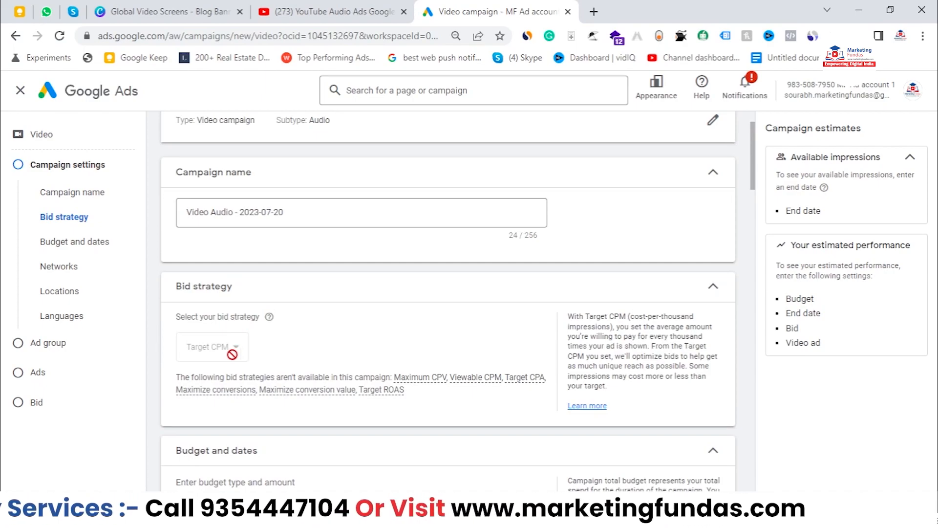
scroll(376, 338, down, 1)
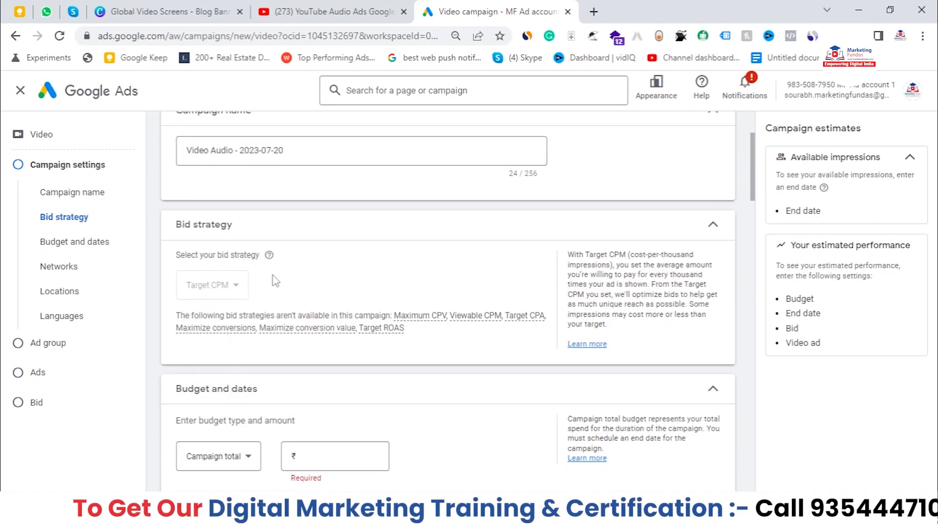
click(377, 231)
scroll(300, 291, down, 1)
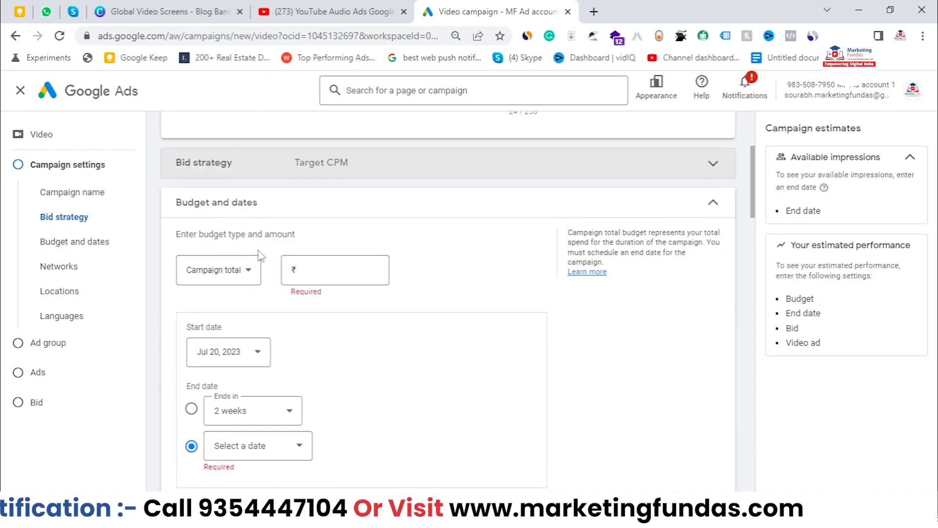
Set the campaign's budget type to Daily with an amount of ₹1,600
click(230, 274)
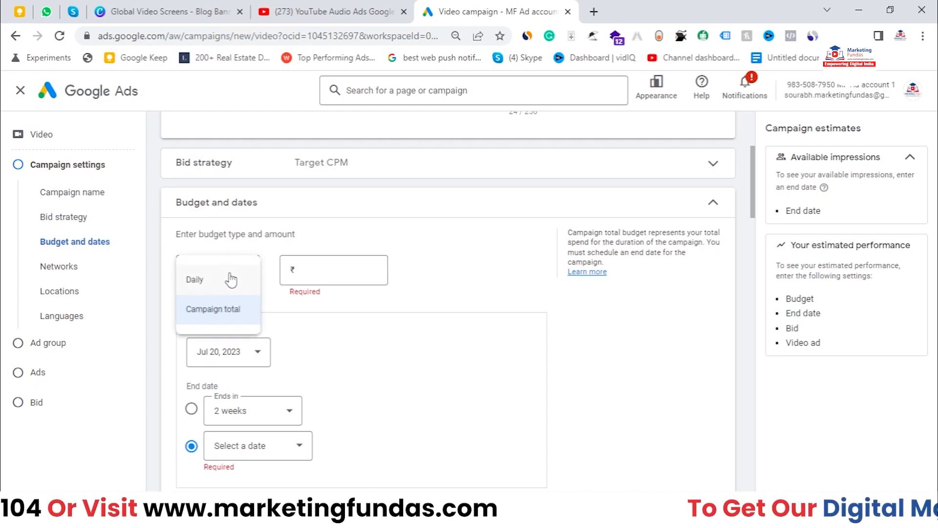
click(224, 282)
click(222, 269)
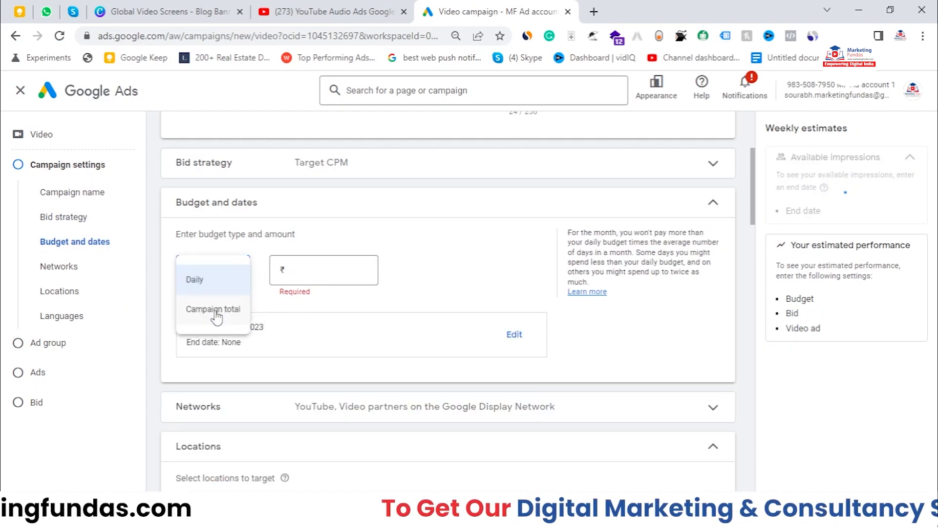
click(217, 310)
click(220, 270)
click(203, 279)
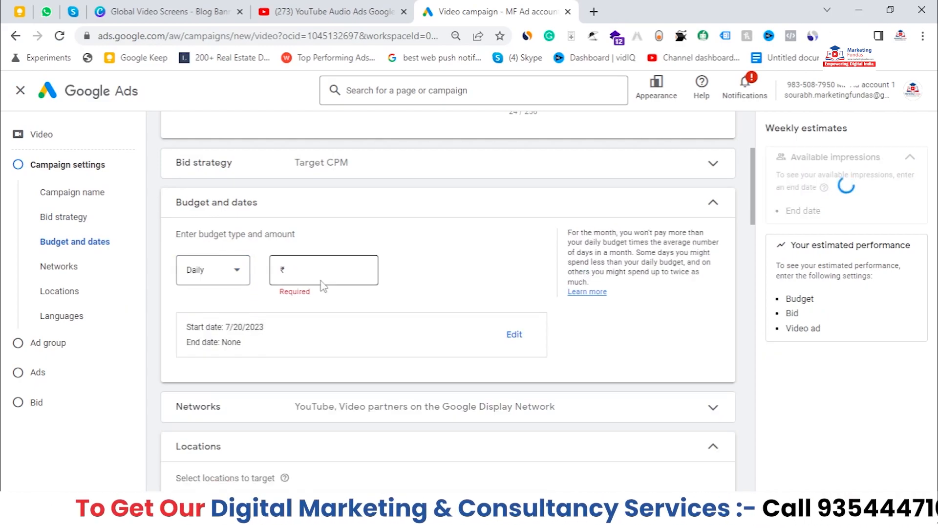
click(322, 281)
text(160)
drag(327, 273, 386, 295)
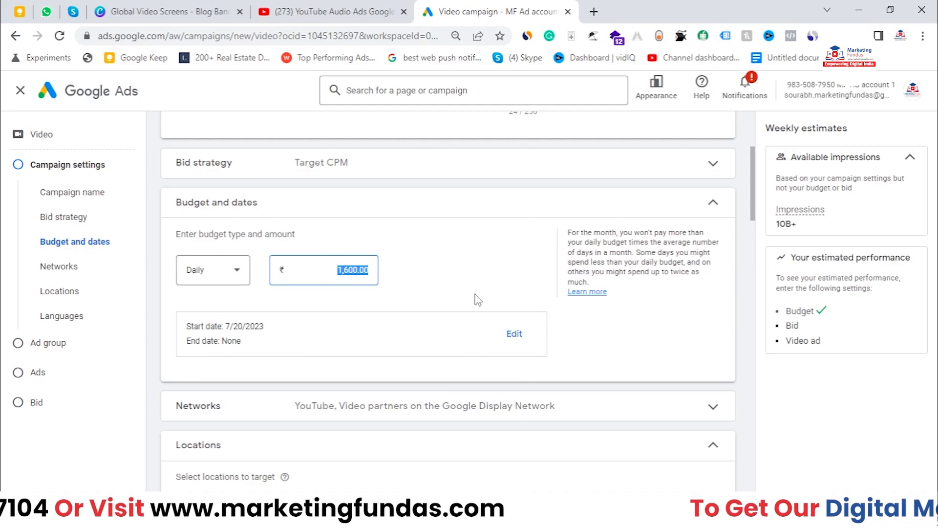
click(473, 255)
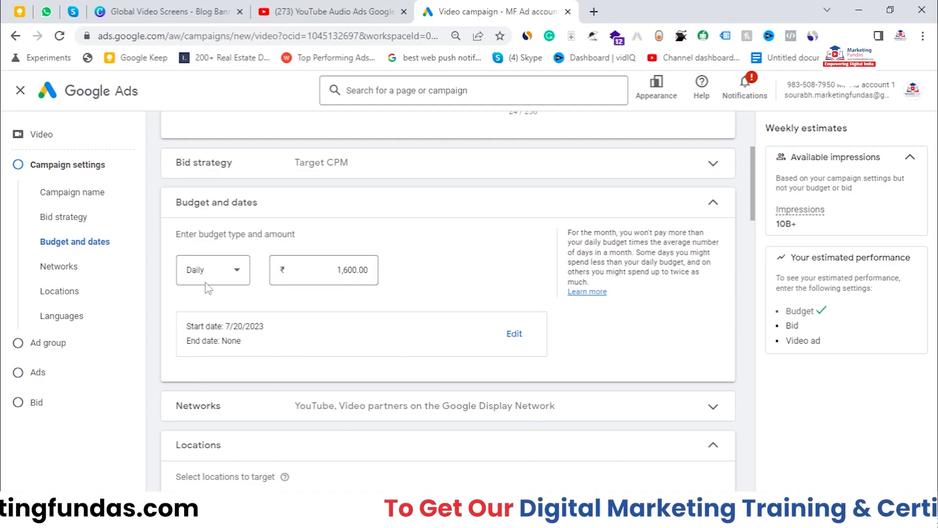
Examine the campaign's start and end date options, keeping the end date at None
drag(188, 331, 249, 347)
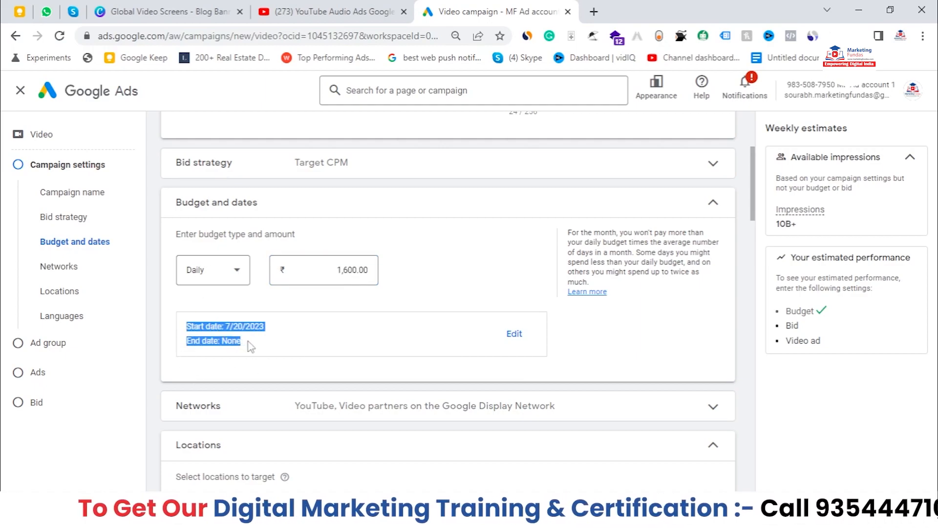
click(508, 335)
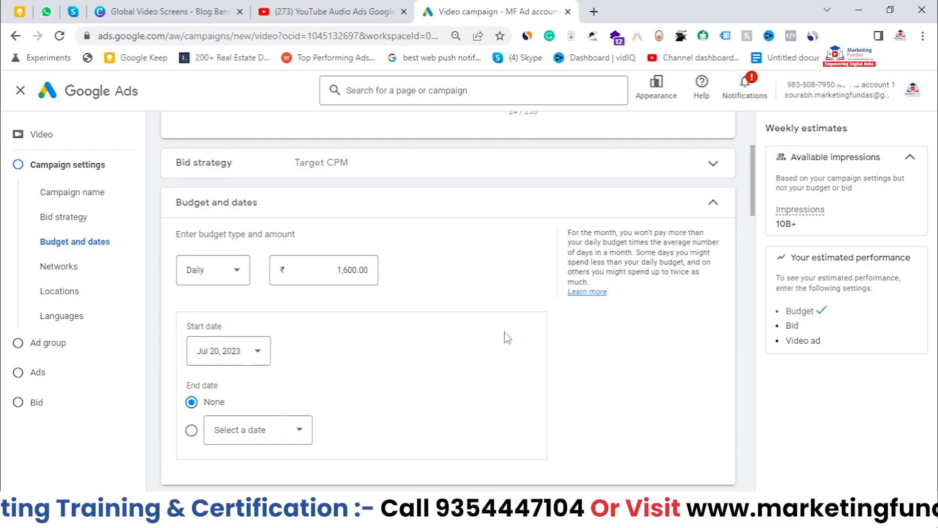
click(229, 351)
click(439, 387)
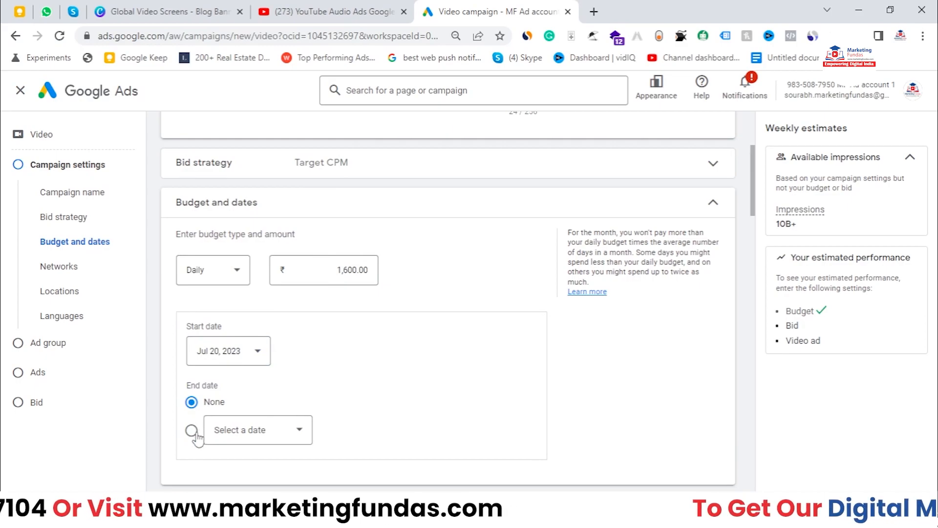
click(191, 431)
click(191, 409)
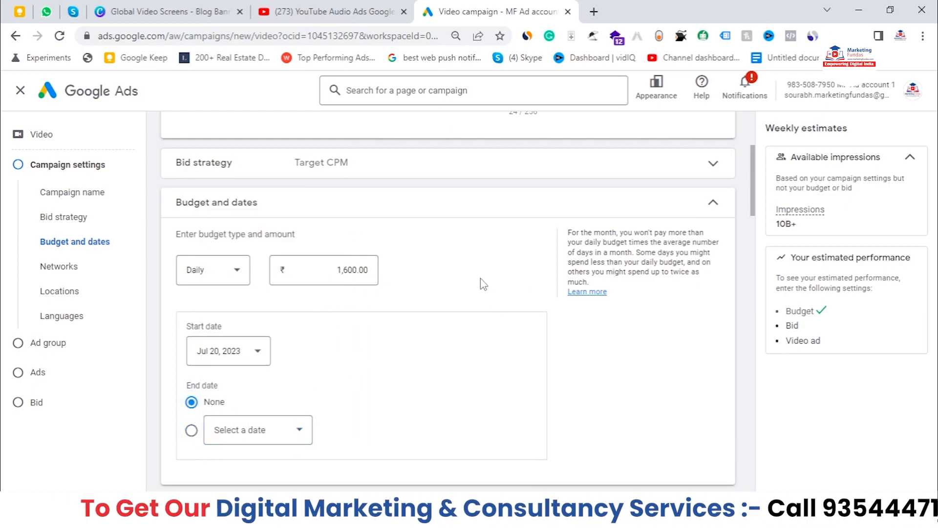
Exclude video partners on the Google Display Network from the campaign's networks
scroll(460, 300, down, 5)
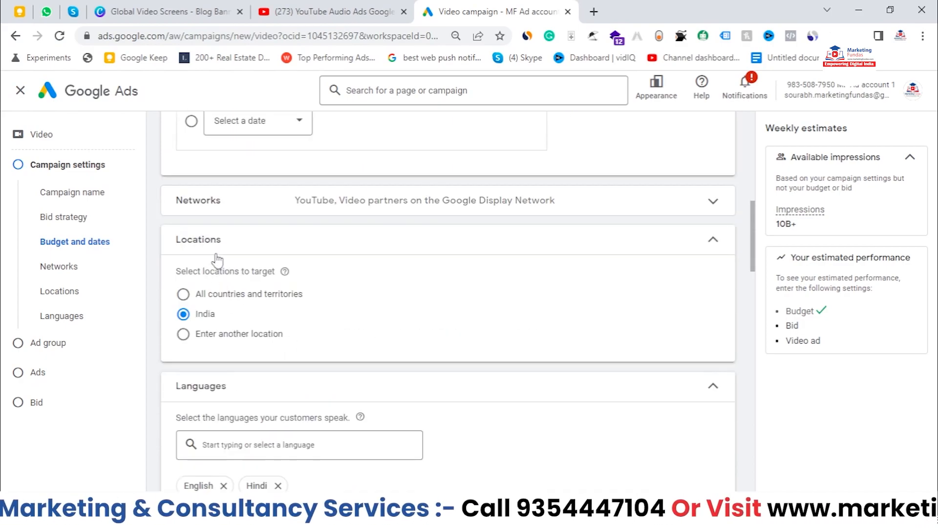
click(233, 208)
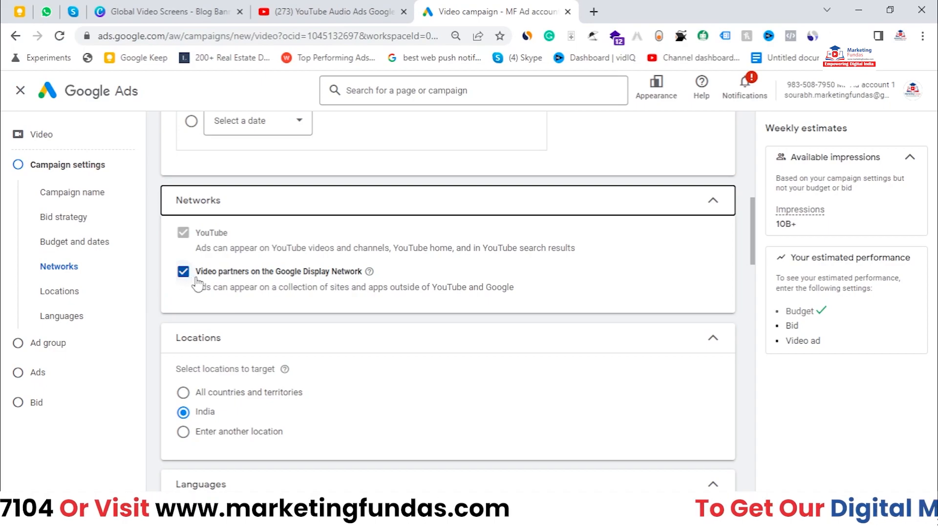
drag(200, 271, 362, 287)
click(282, 281)
drag(280, 272, 289, 273)
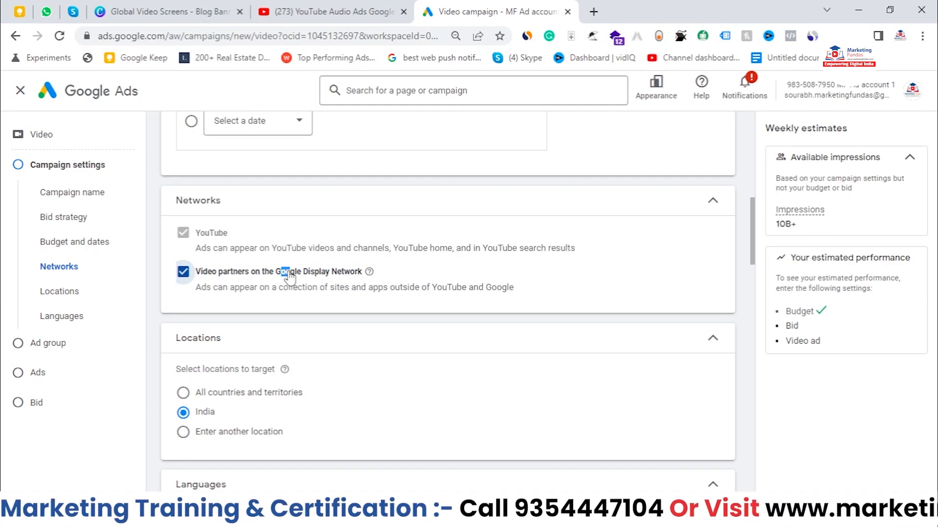
click(183, 272)
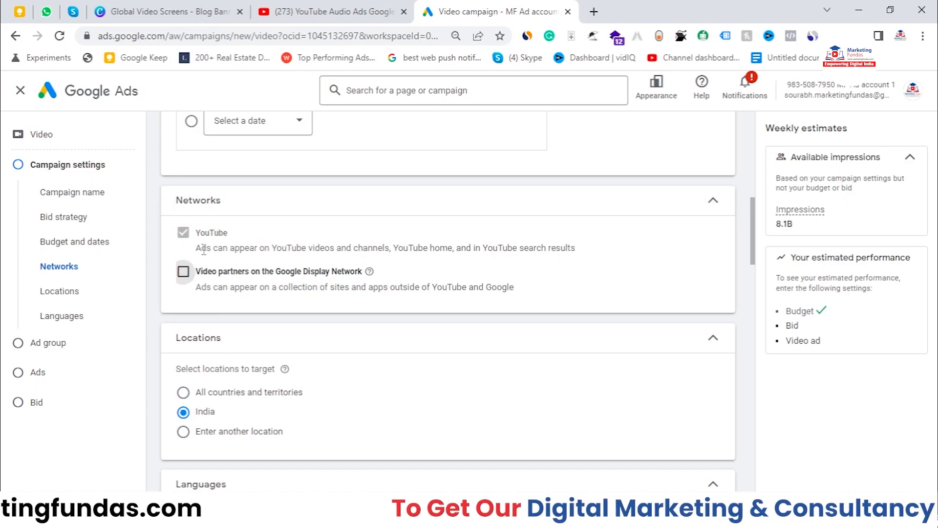
click(388, 209)
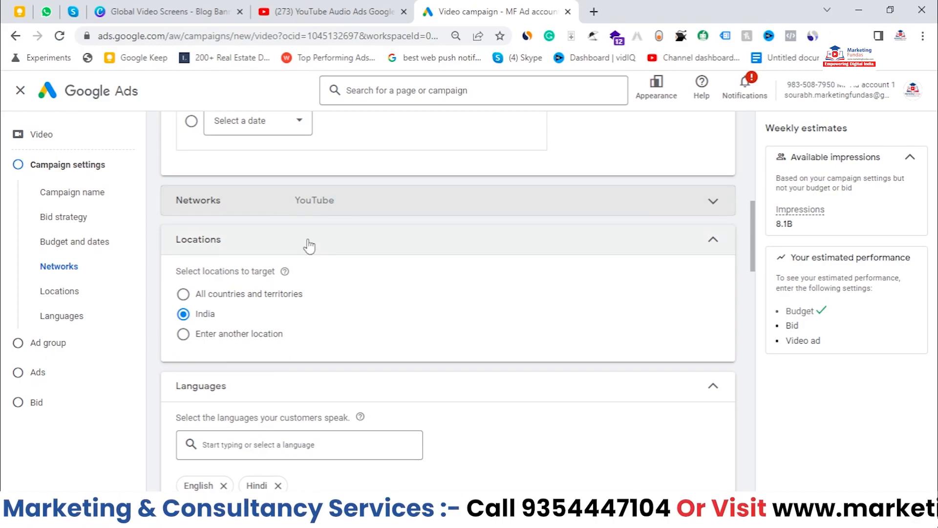
Target the postal code 110092, Delhi, India, using the advanced location search, and save it
scroll(247, 322, down, 2)
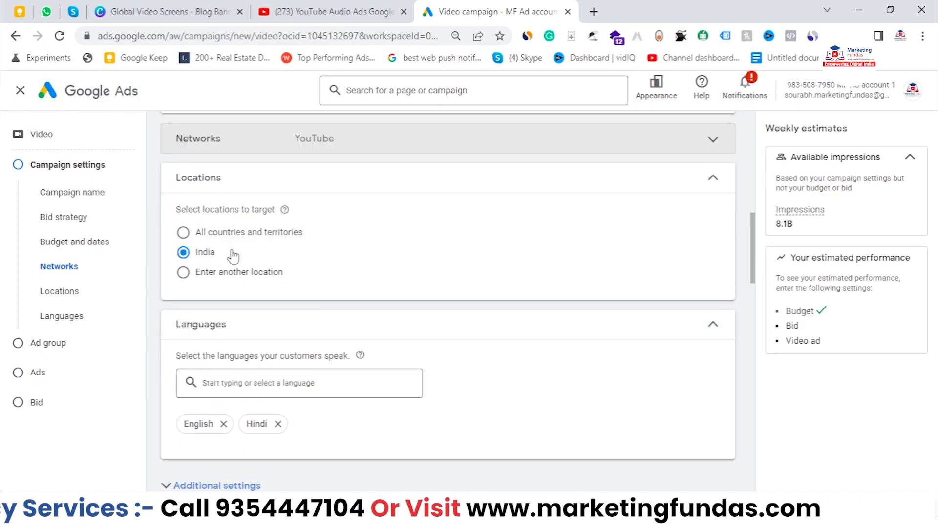
click(185, 272)
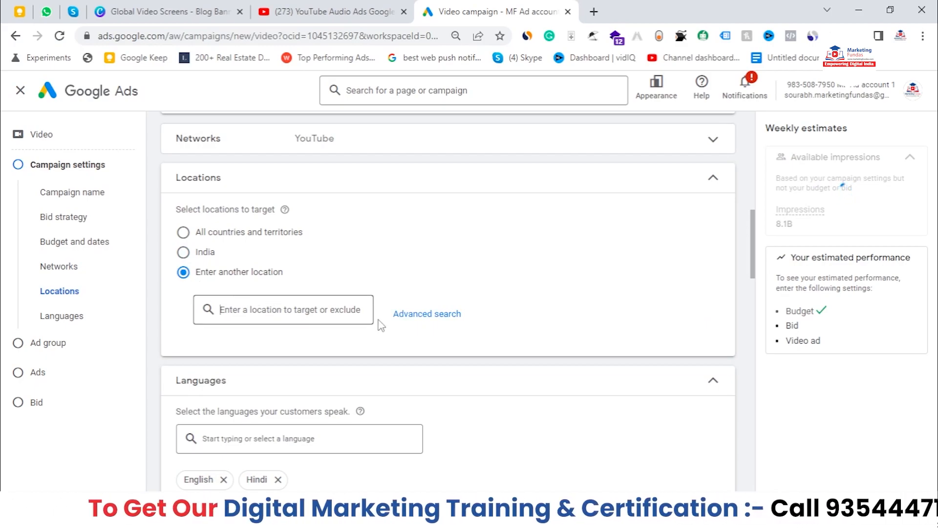
click(443, 321)
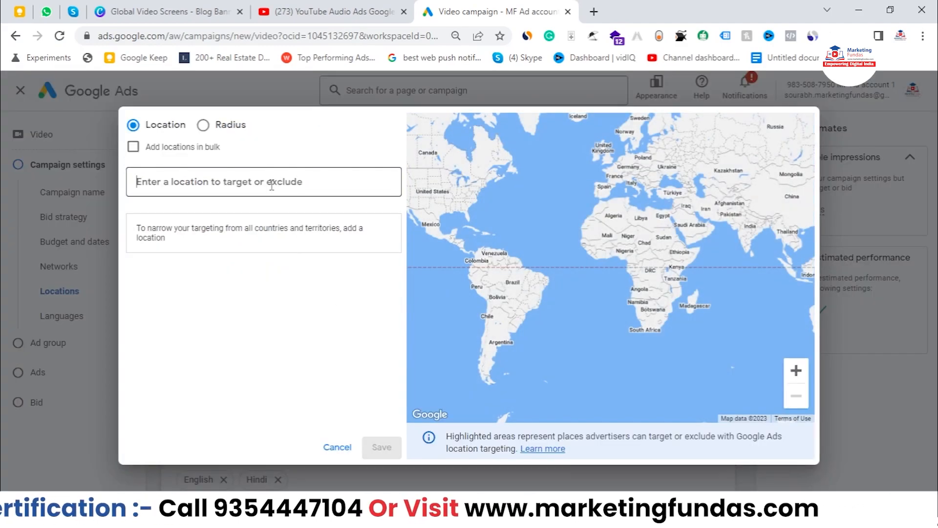
text(110092)
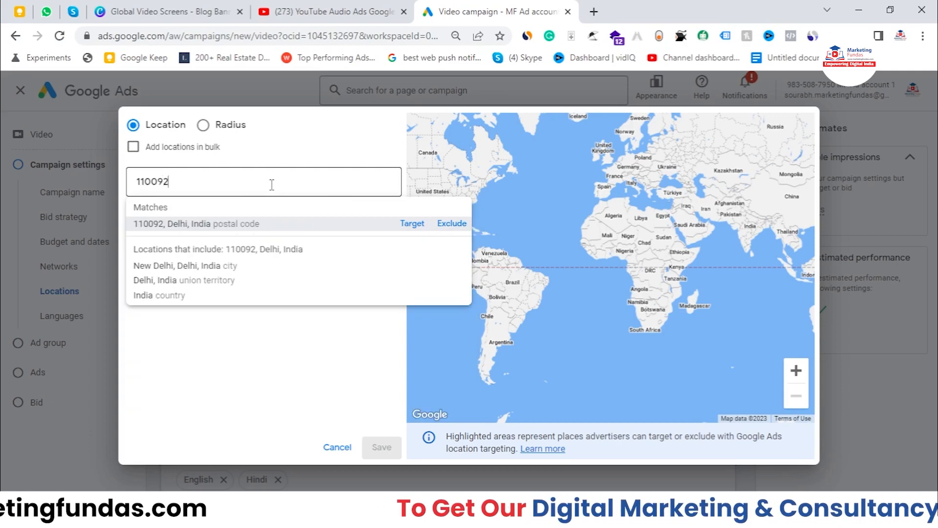
click(413, 224)
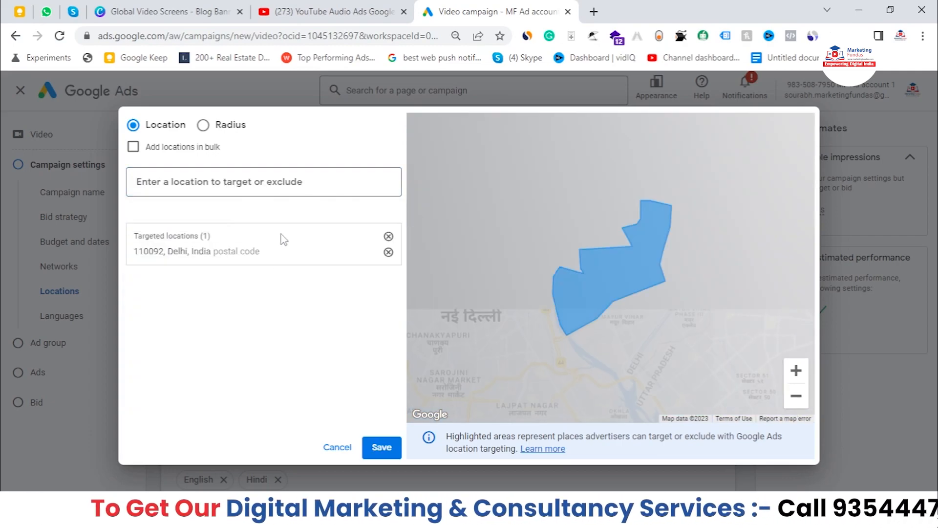
click(387, 448)
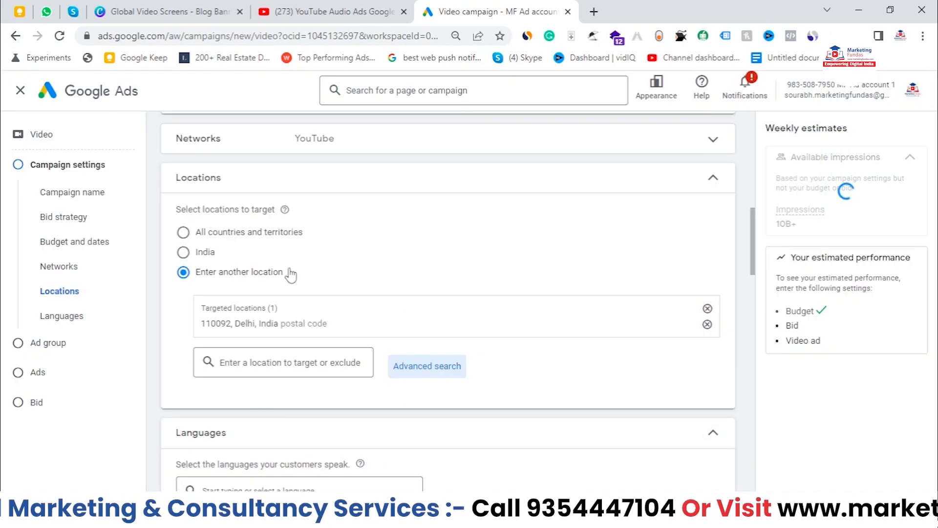
Switch the campaign's location targeting back to India and bring up the language settings
click(183, 251)
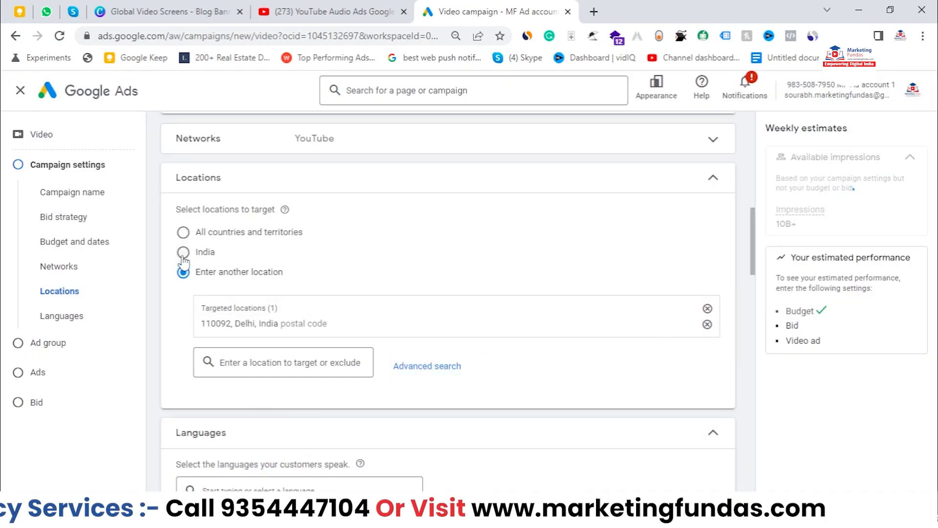
scroll(254, 328, down, 1)
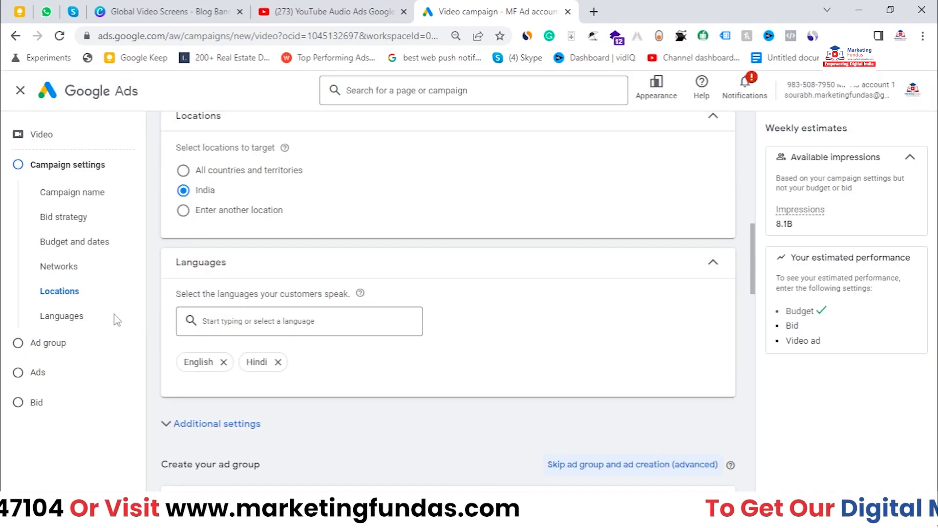
scroll(186, 262, down, 1)
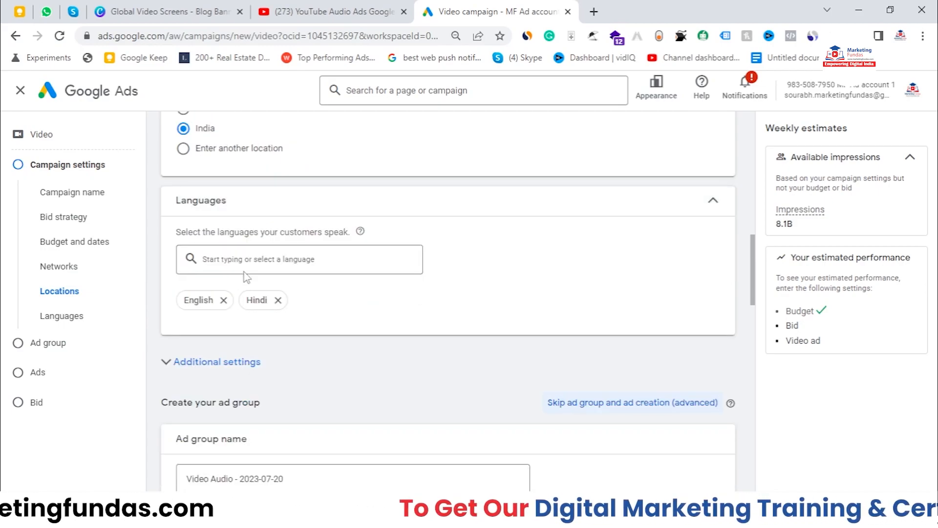
Add Chinese (traditional) and Croatian to the campaign's languages, and remove both again, leaving English and Hindi
click(258, 264)
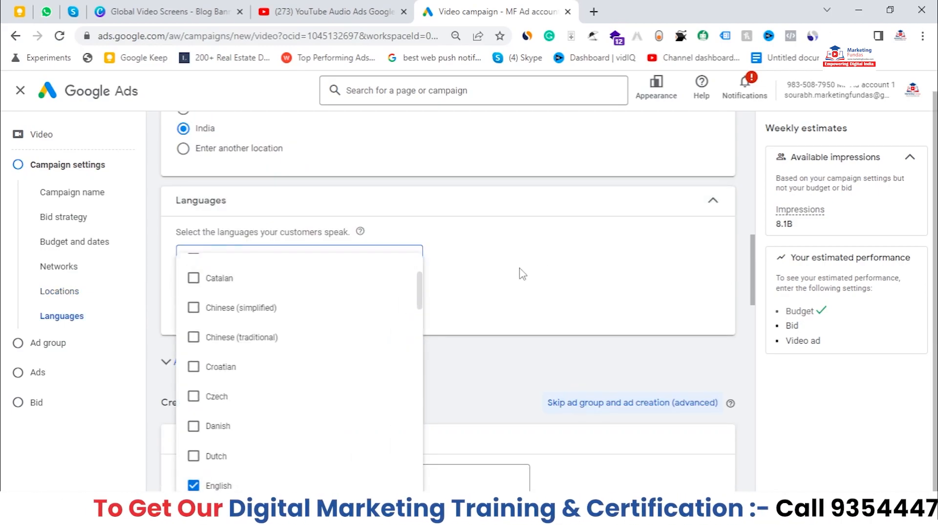
click(194, 337)
click(194, 367)
click(556, 321)
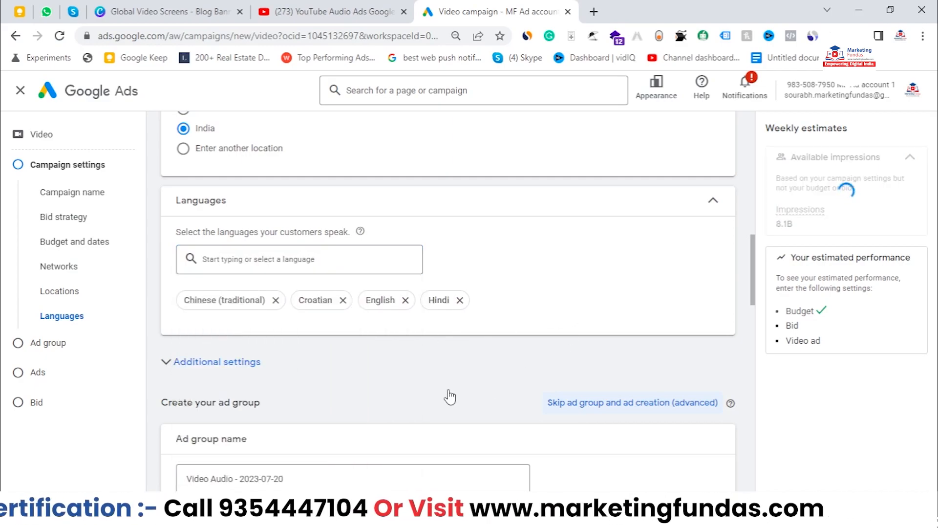
click(276, 299)
click(229, 299)
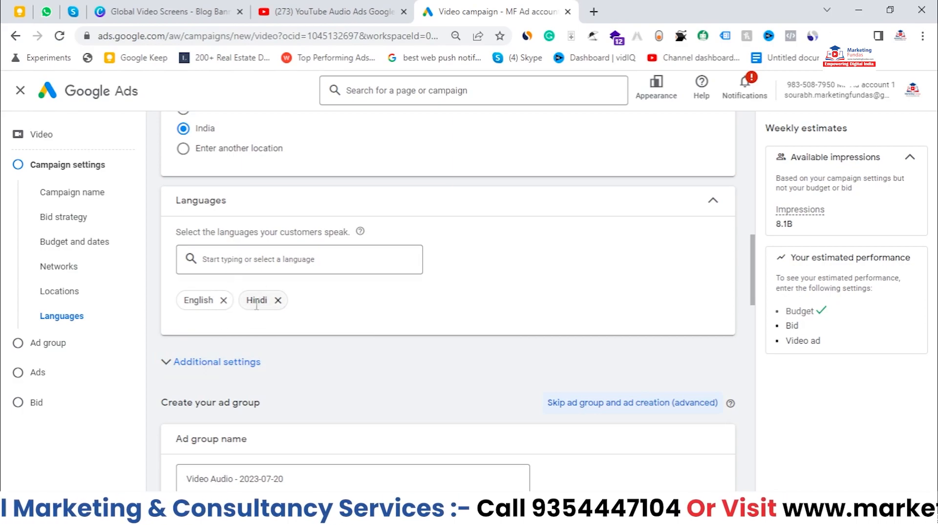
Set specific device targeting in the additional settings, excluding mobile phones, tablets and TV screens so only Computers is targeted
scroll(269, 300, down, 3)
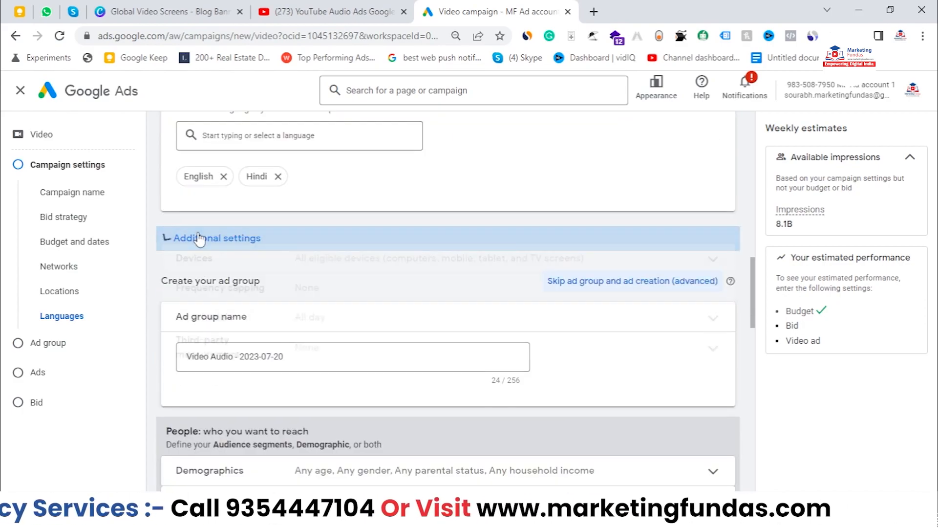
click(200, 238)
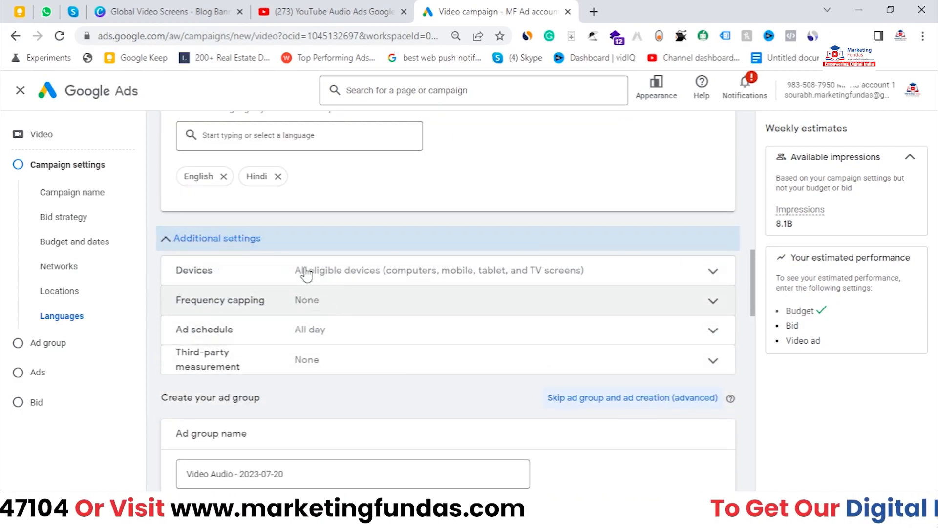
click(303, 272)
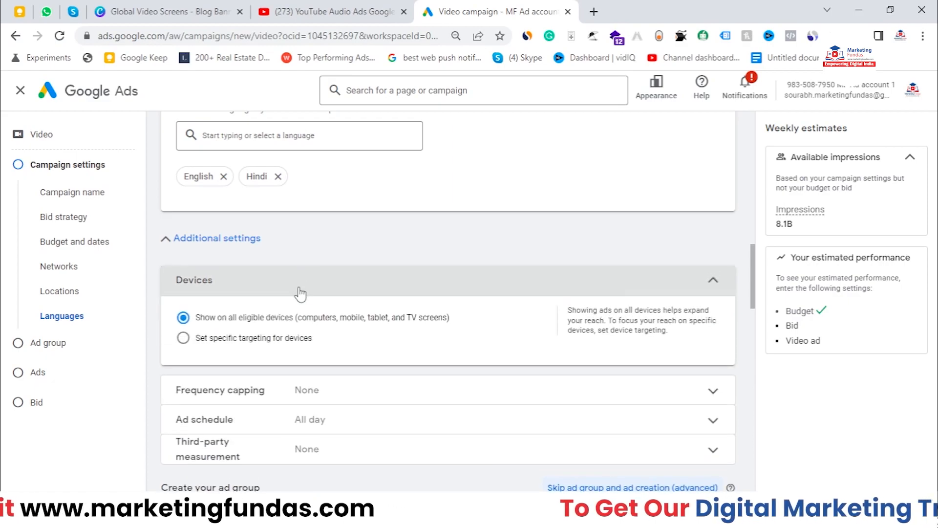
click(296, 339)
scroll(298, 345, down, 1)
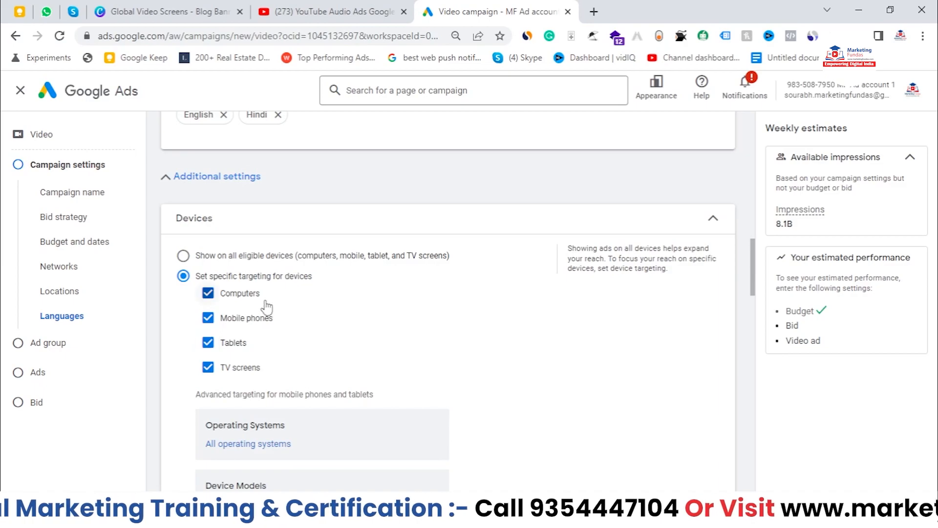
scroll(260, 298, down, 2)
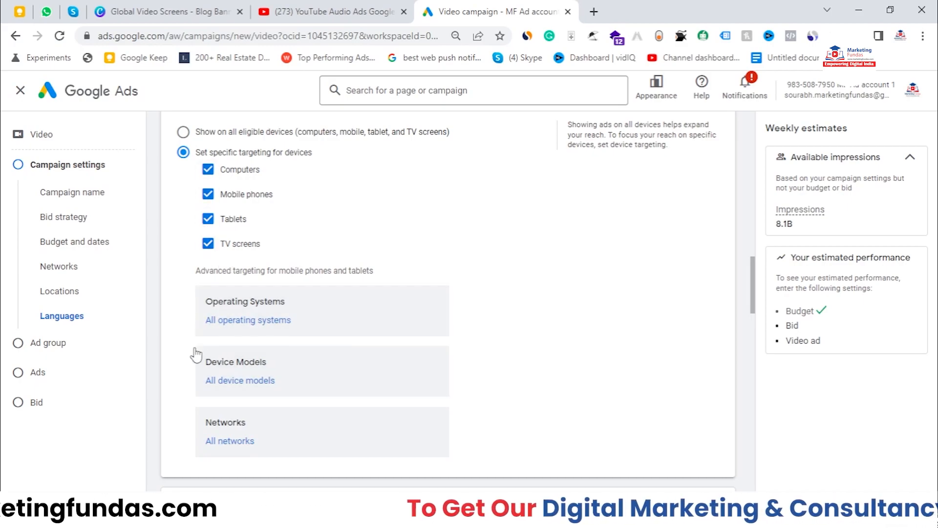
click(207, 194)
click(208, 219)
click(207, 244)
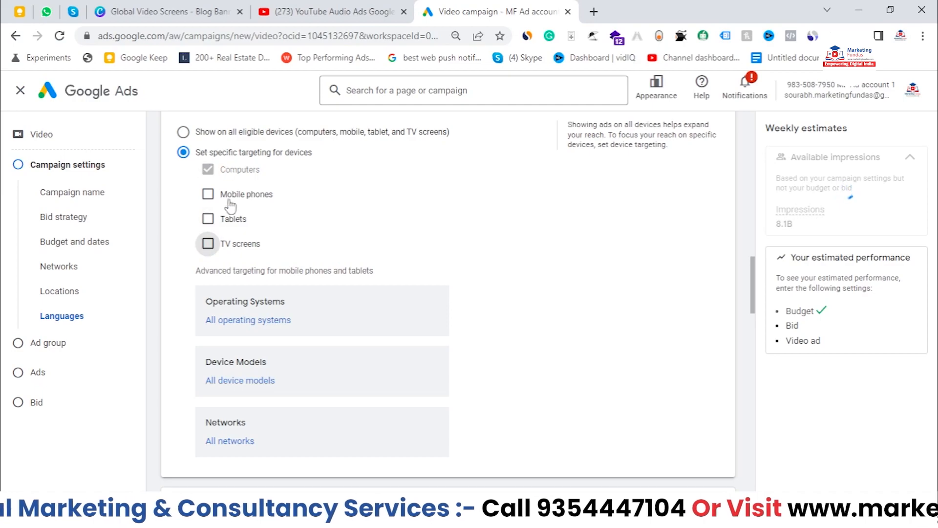
Include mobile phones, tablets and TV screens again, and switch device targeting back to all eligible devices
click(208, 194)
click(208, 169)
click(207, 169)
click(208, 218)
click(207, 244)
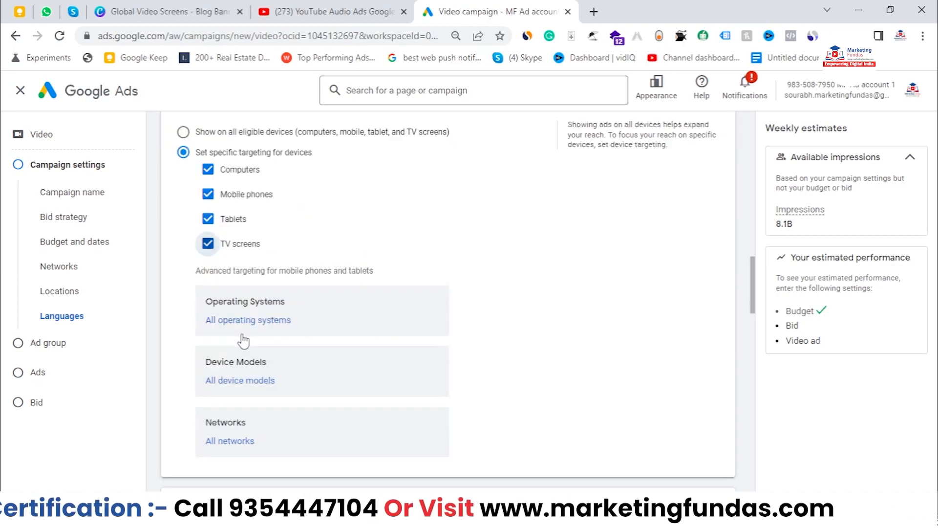
scroll(245, 335, up, 1)
click(184, 193)
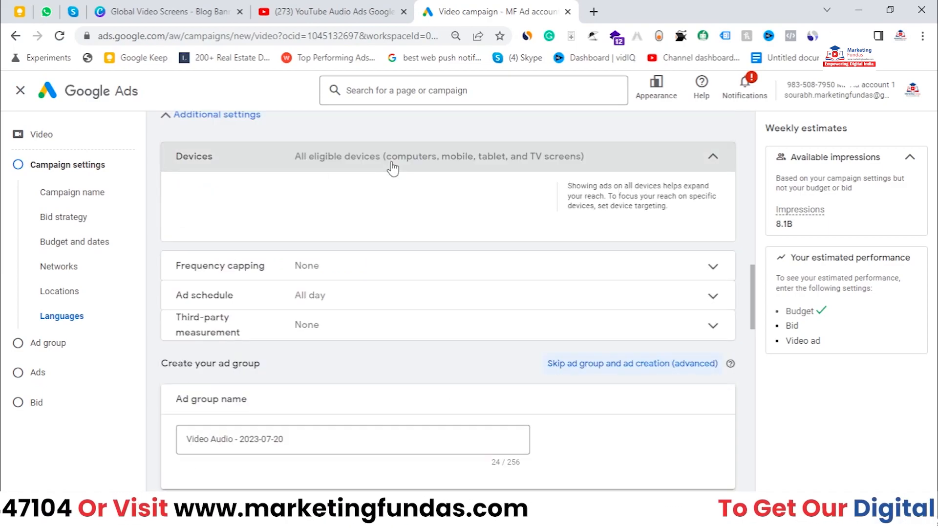
click(394, 162)
Enable both the impression frequency cap and the view frequency cap in the campaign's frequency capping settings
click(270, 183)
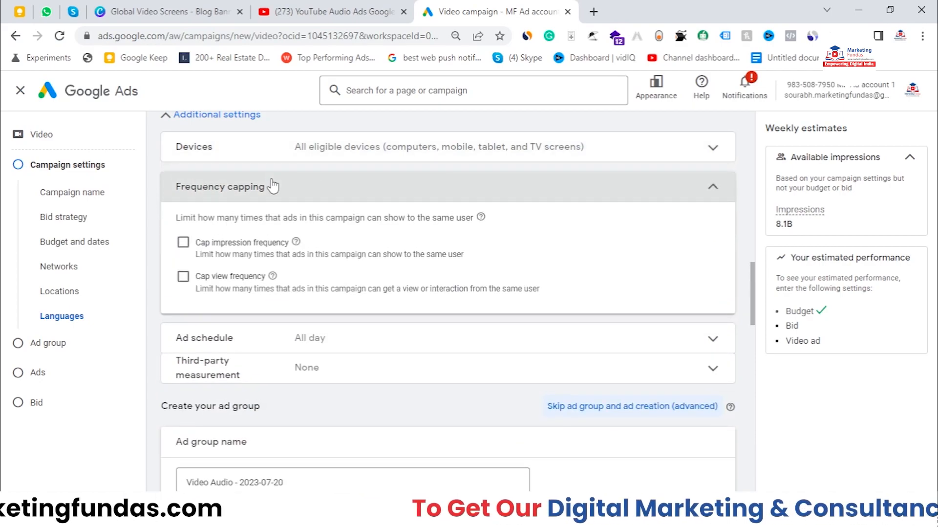
drag(174, 187, 308, 192)
click(308, 192)
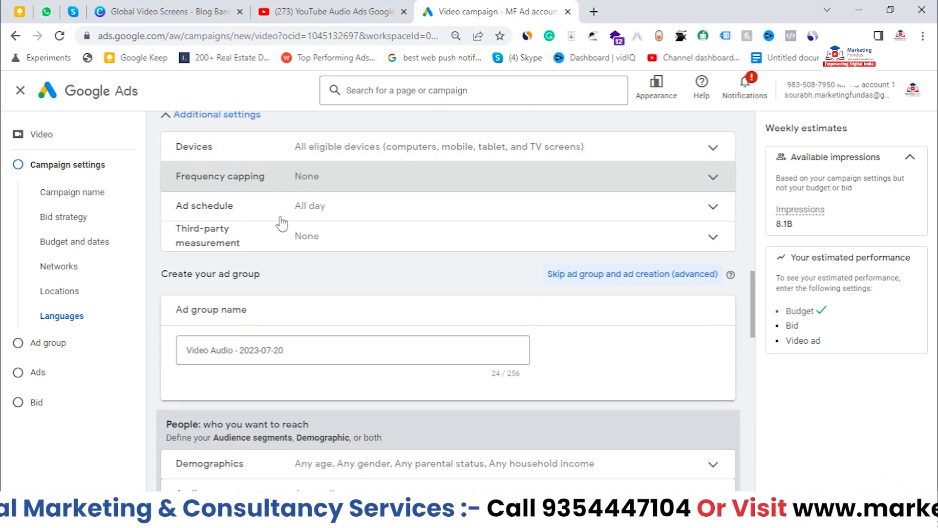
click(280, 187)
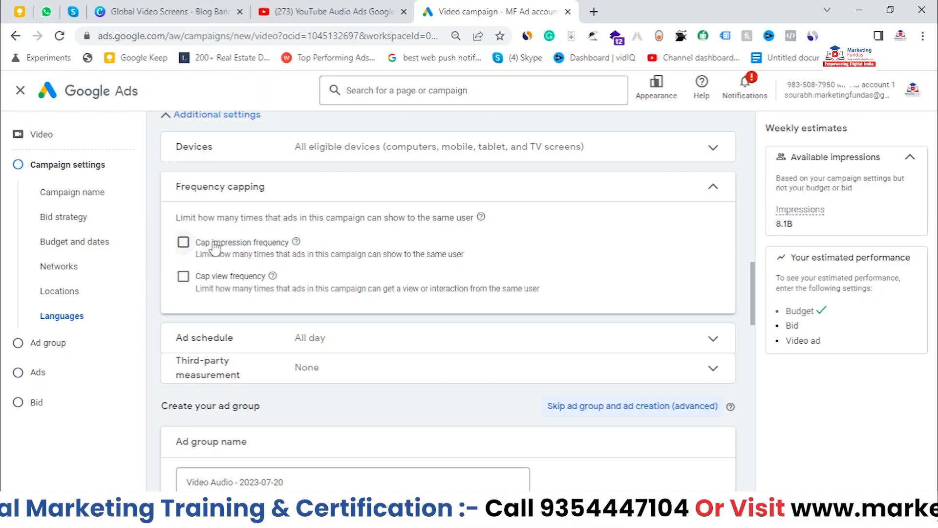
drag(212, 242, 304, 245)
drag(211, 277, 264, 289)
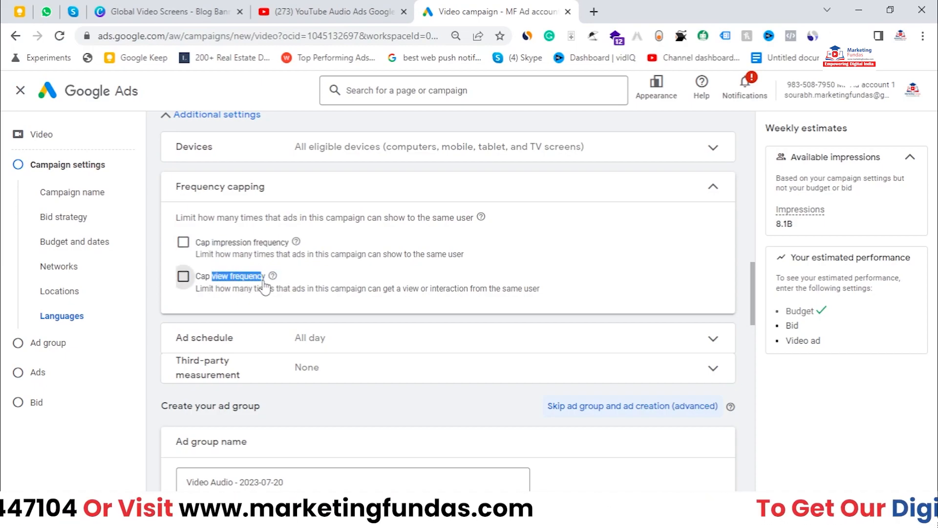
click(184, 276)
click(184, 241)
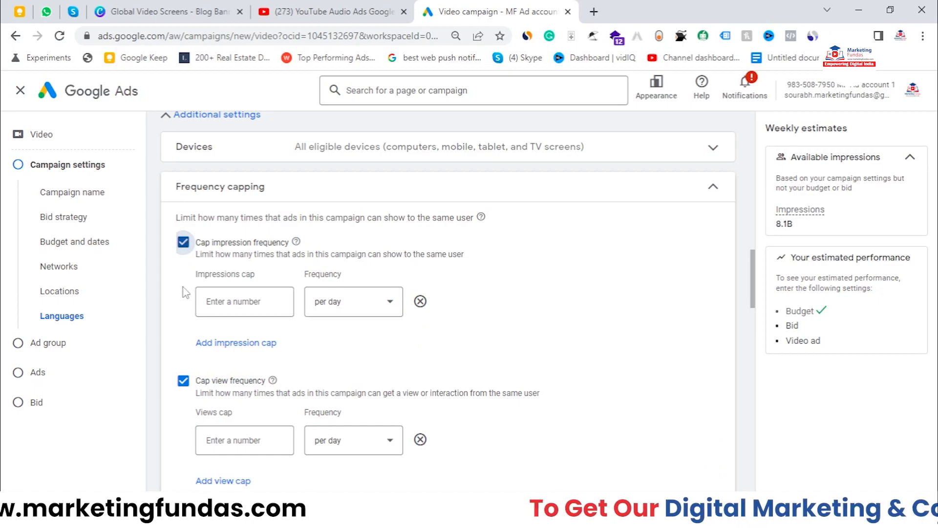
Set the impressions cap to 5 per day
click(209, 302)
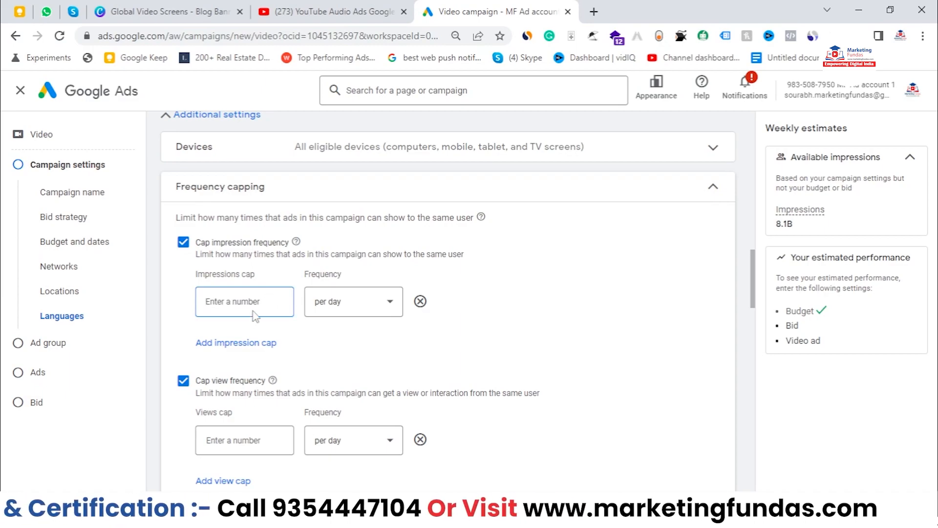
text(**)
key(BackSpace)
key(BackSpace)
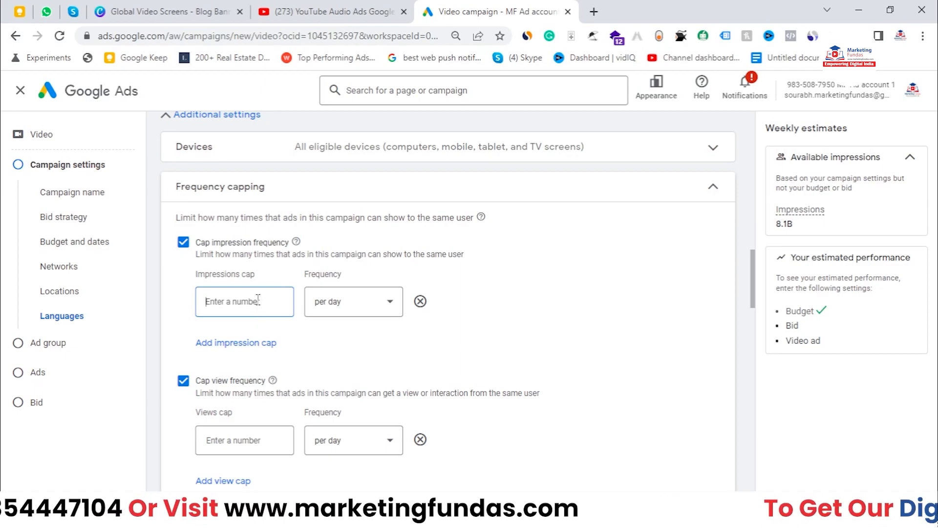
text(5)
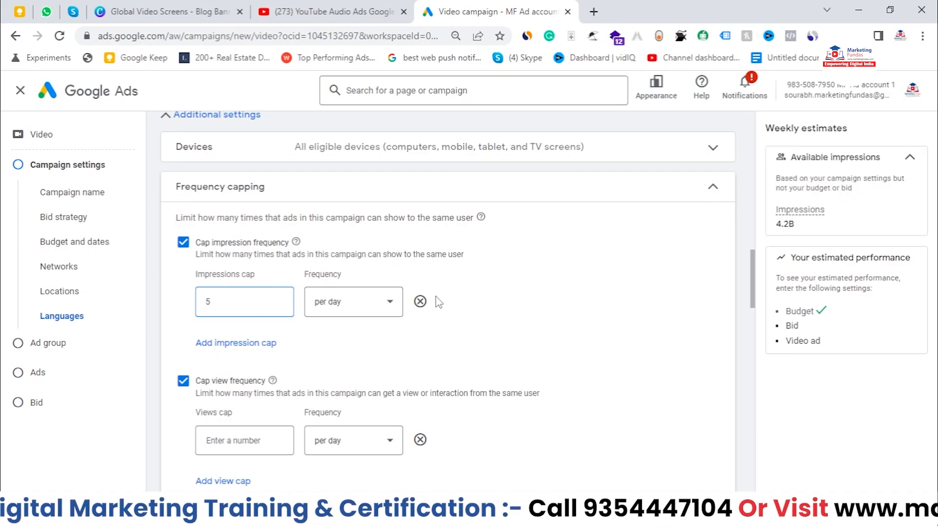
double_click(267, 299)
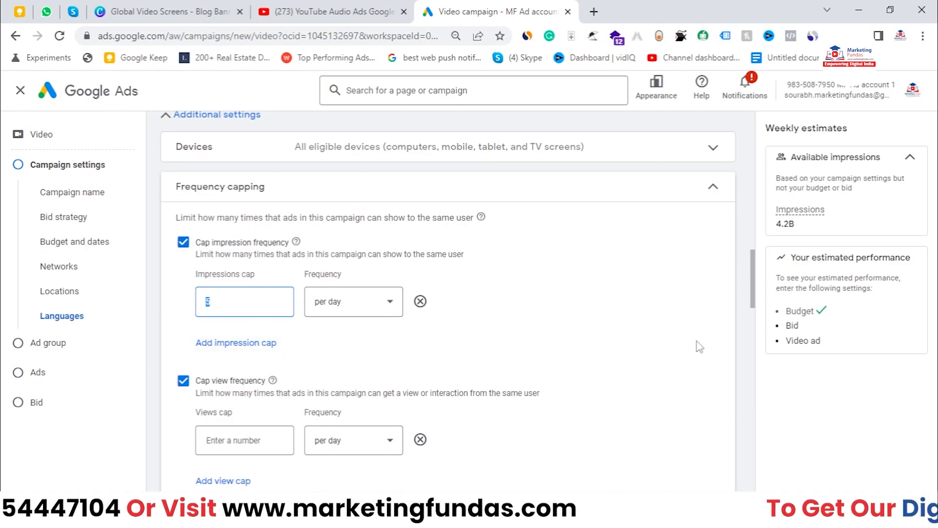
Set the views cap to 2 per day and collapse the frequency capping settings
scroll(278, 411, down, 1)
click(249, 374)
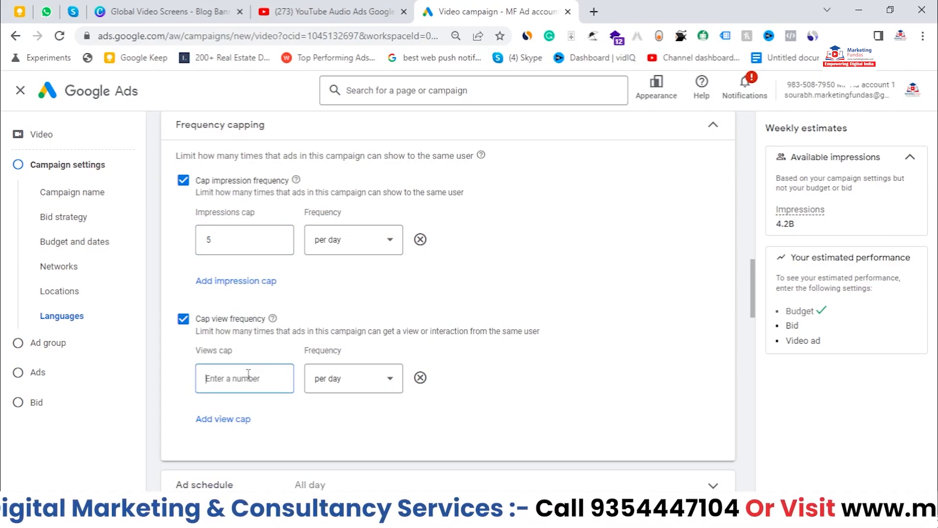
text(2)
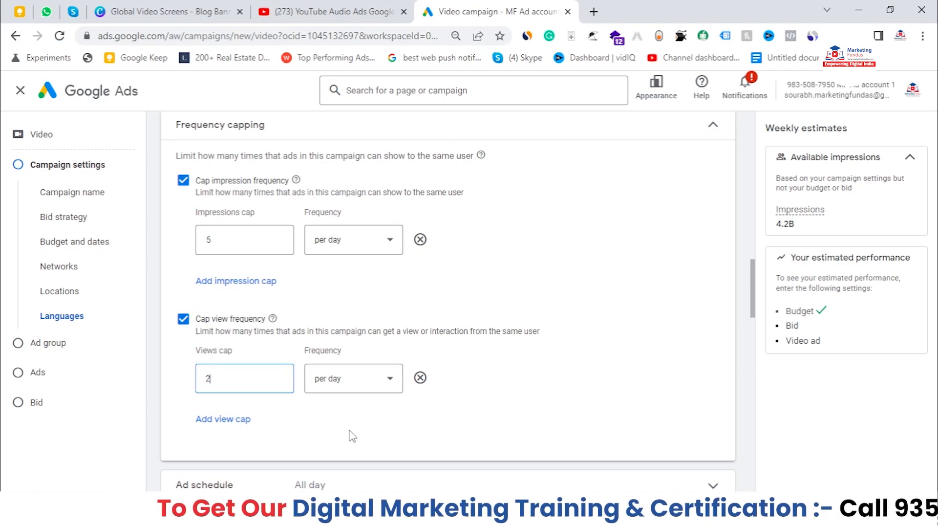
scroll(210, 323, down, 1)
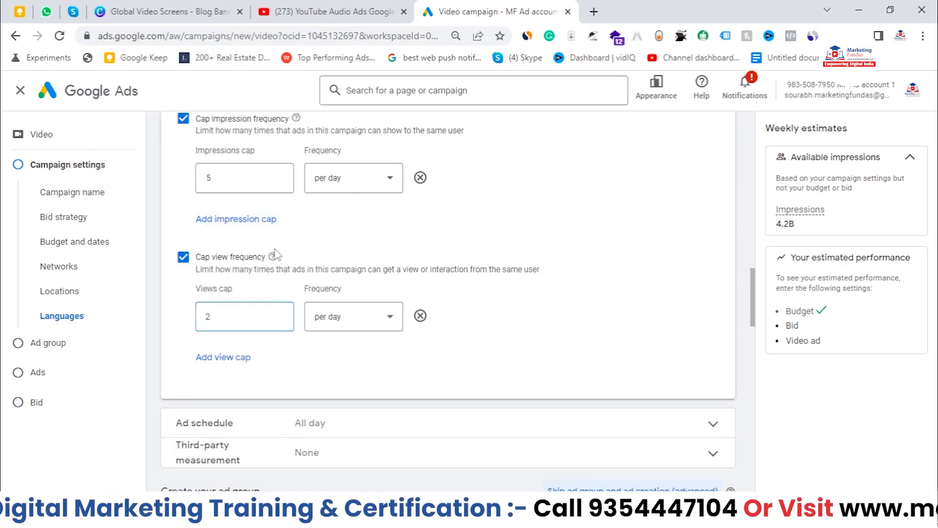
scroll(275, 253, up, 2)
click(299, 194)
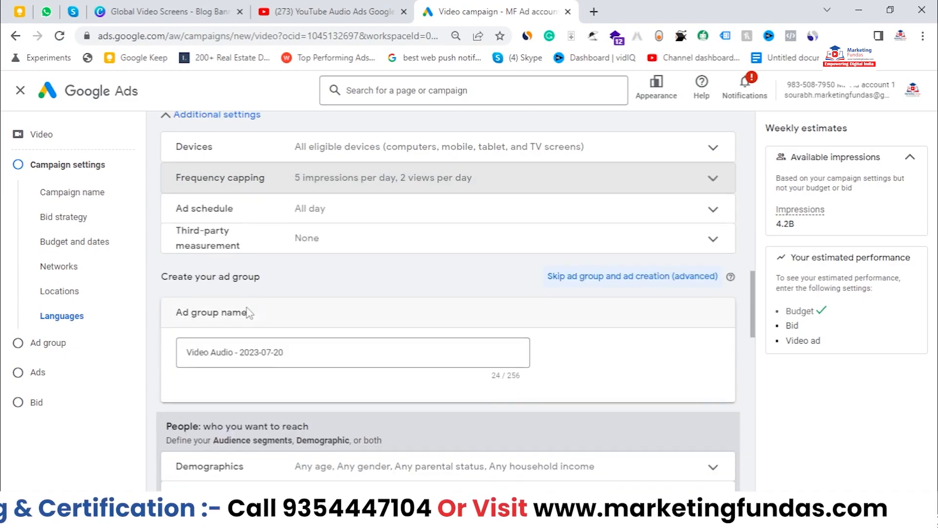
Add two further ad schedule entries, one for Thursdays and one for Saturdays - Sundays
click(294, 209)
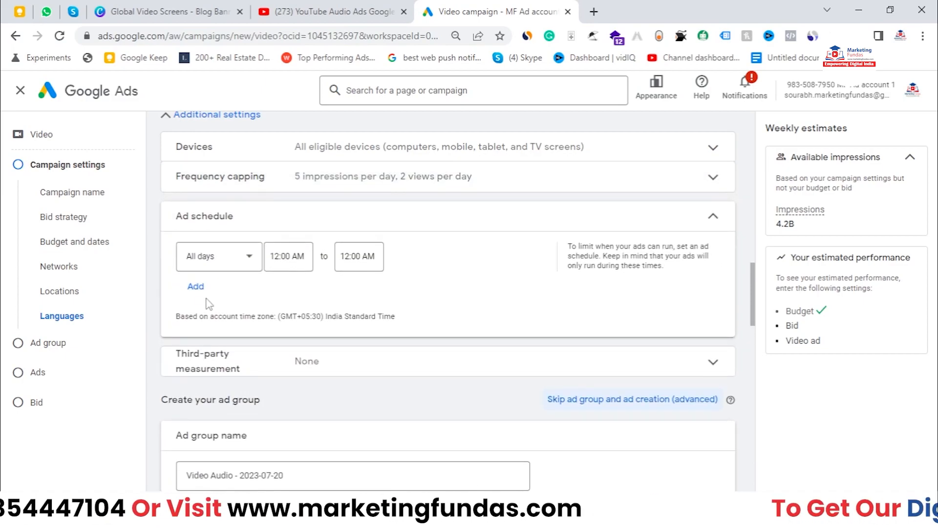
click(197, 287)
click(204, 296)
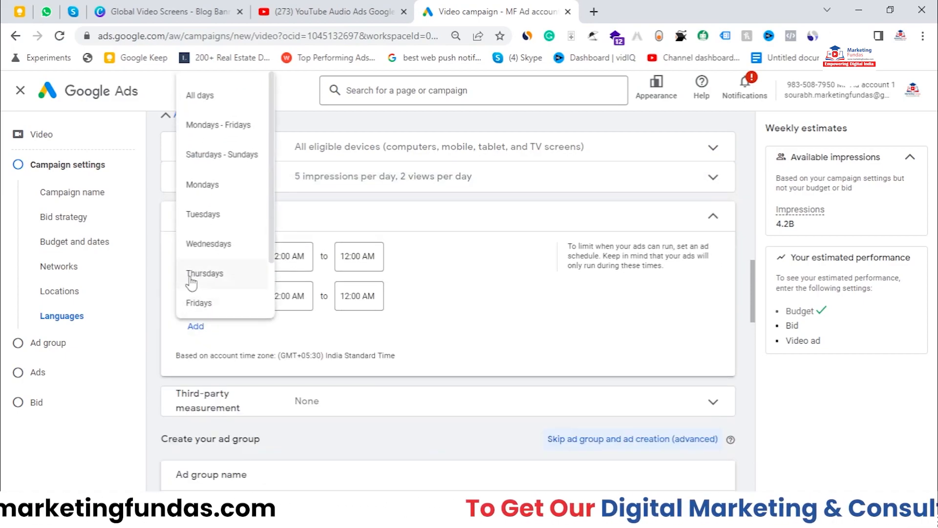
click(191, 276)
click(196, 326)
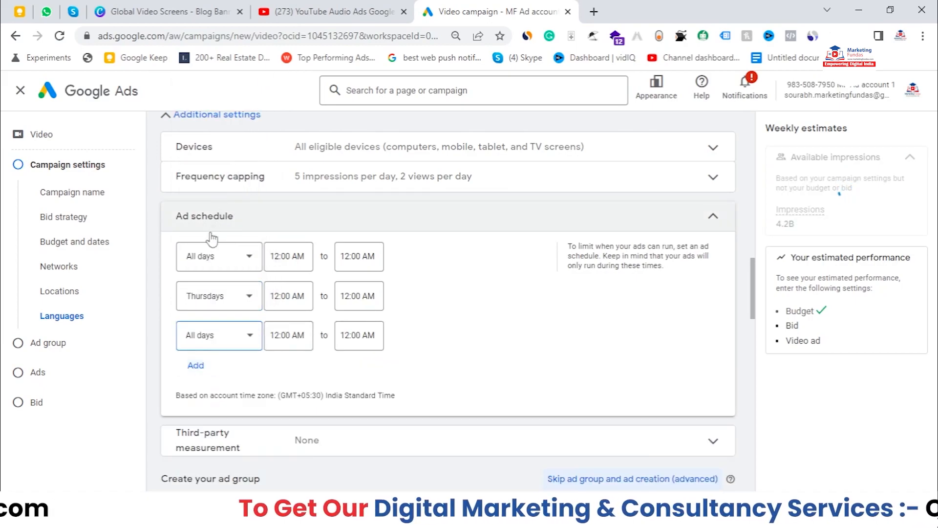
click(205, 336)
scroll(206, 295, down, 3)
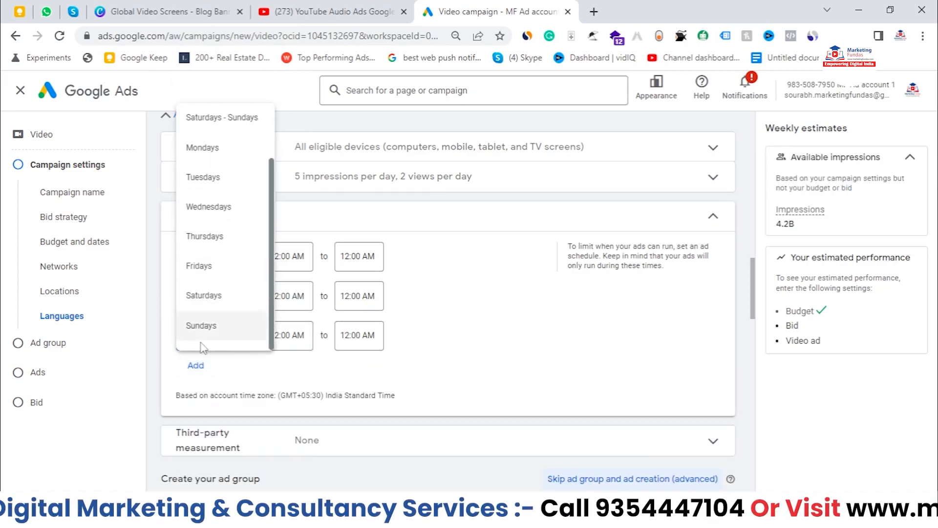
scroll(223, 267, up, 3)
click(201, 186)
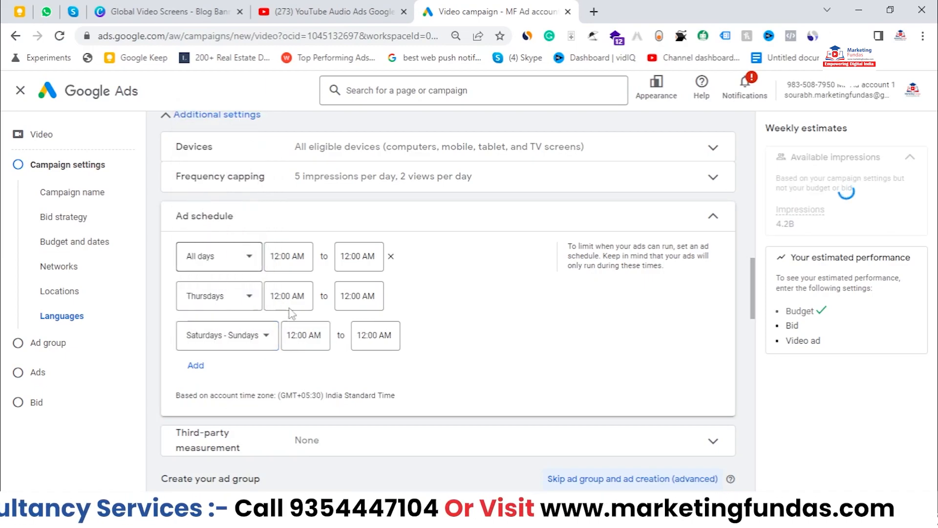
Remove the Saturdays - Sundays and Thursdays entries from the ad schedule and collapse it, keeping All days
click(409, 336)
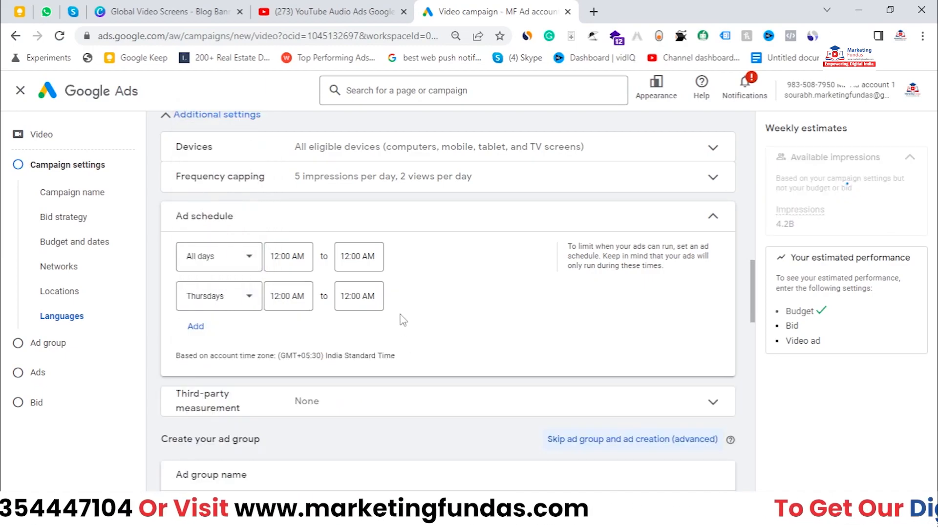
click(391, 296)
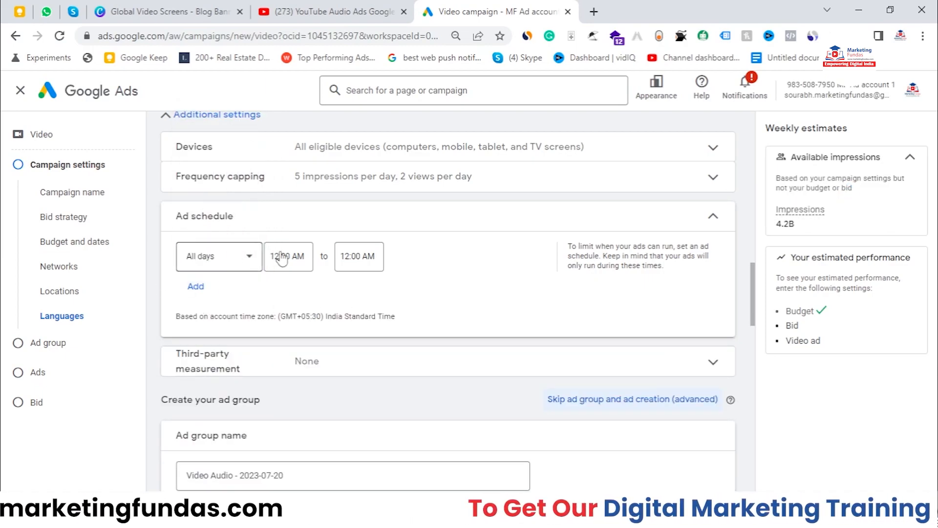
click(532, 215)
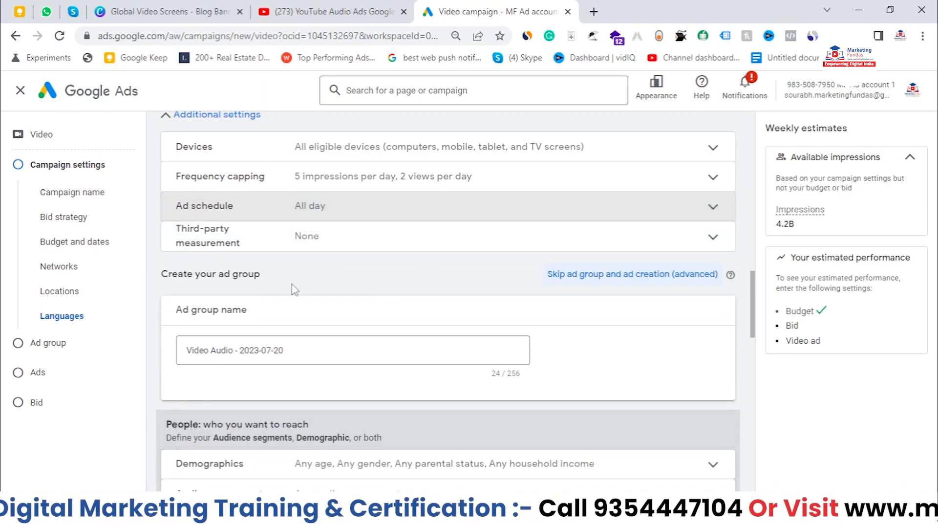
Review the ad group name, leaving it as it is, and bring up the ad group's People and Content targeting options
scroll(294, 289, down, 1)
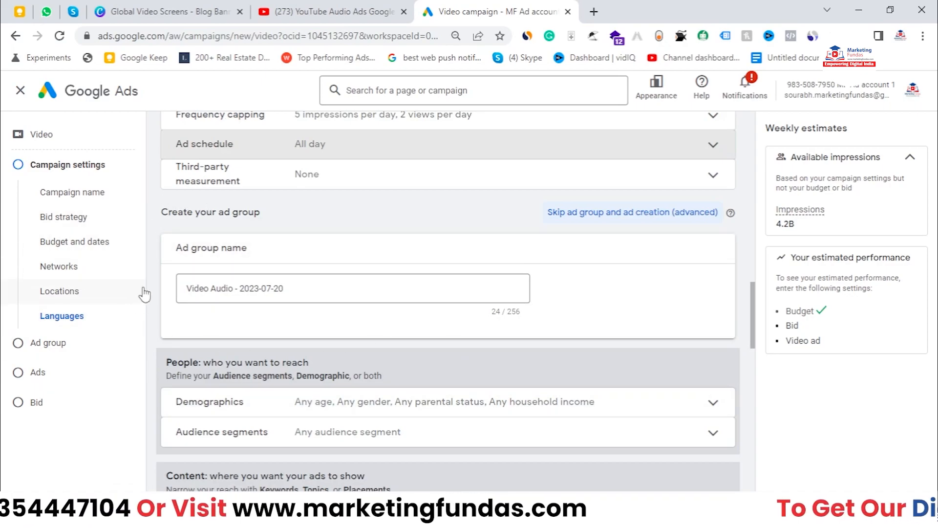
triple_click(270, 288)
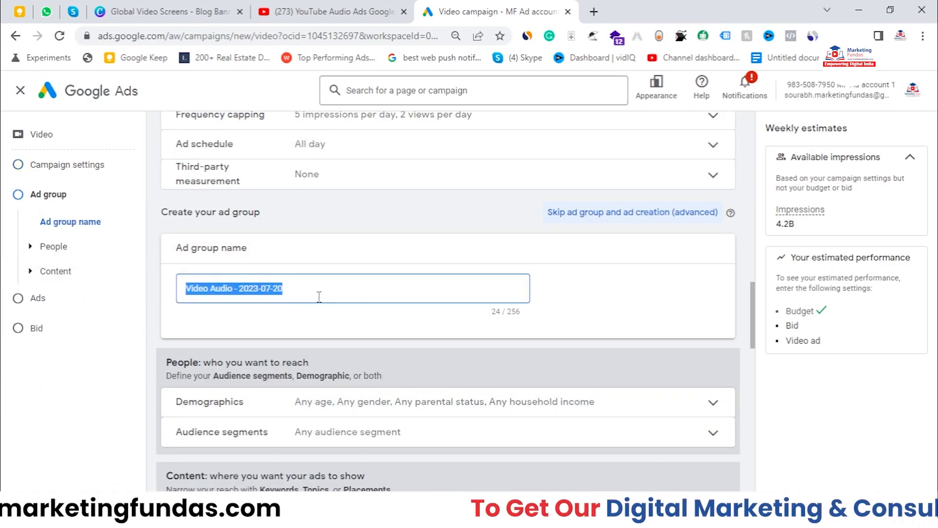
click(595, 312)
scroll(565, 325, down, 2)
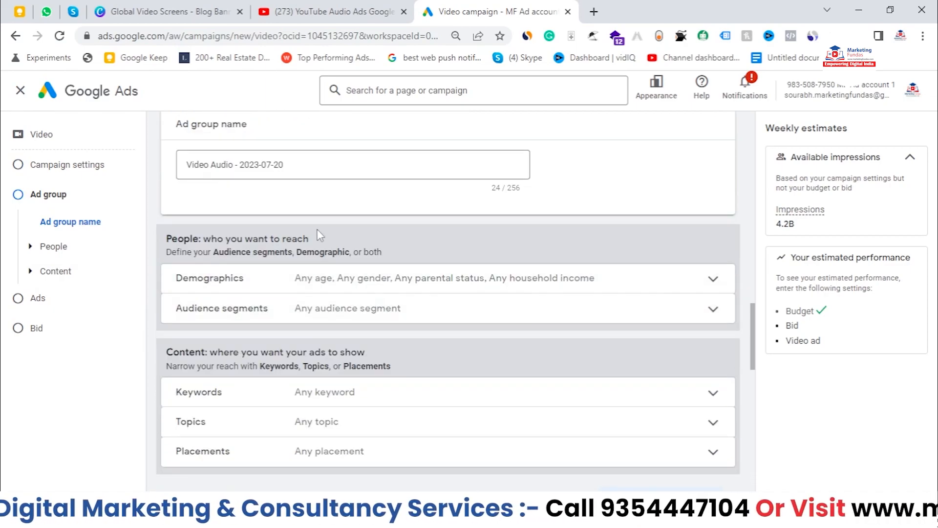
Review the ad group's People and Content targeting descriptions and expand the Demographics options
scroll(312, 239, down, 1)
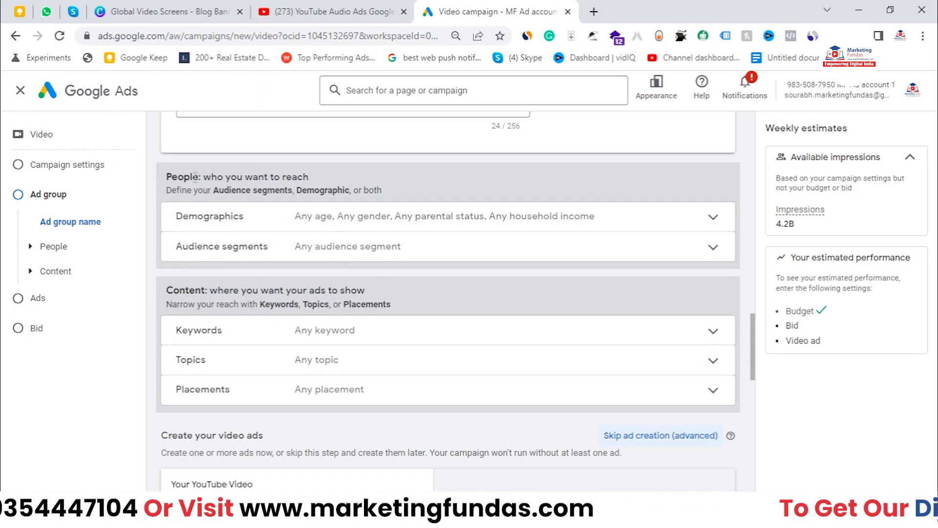
drag(204, 177, 309, 178)
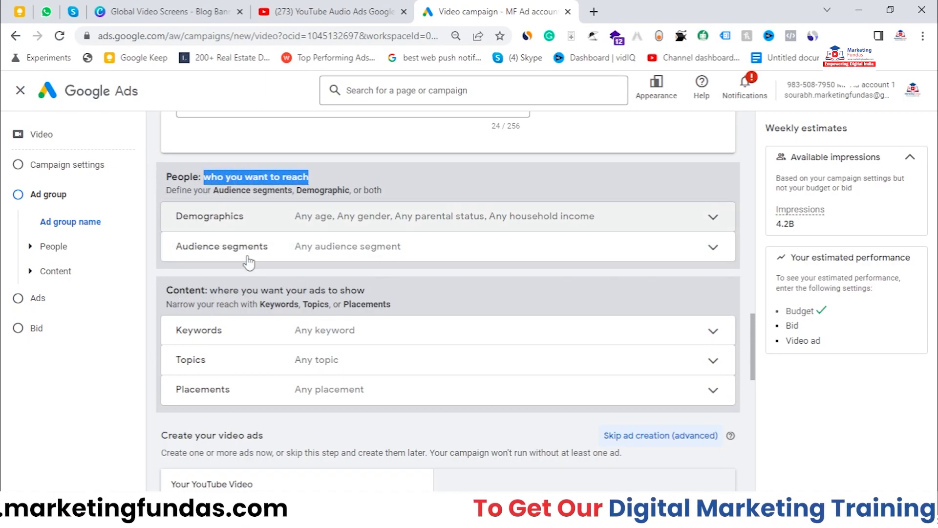
click(210, 292)
drag(211, 291, 346, 287)
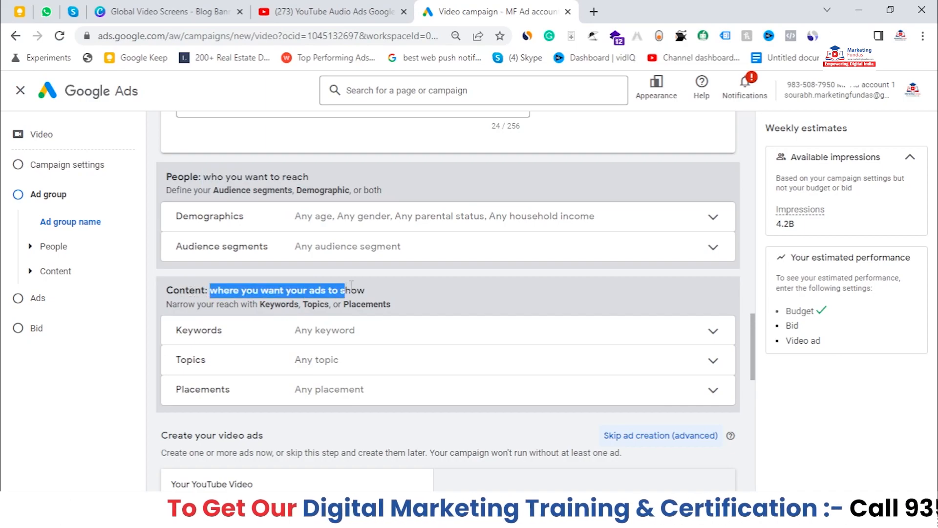
click(401, 218)
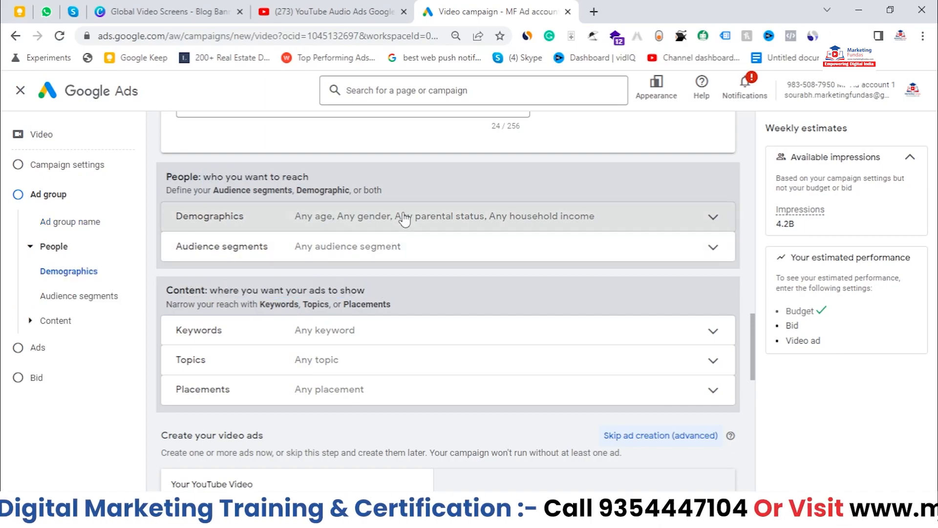
click(404, 220)
click(403, 220)
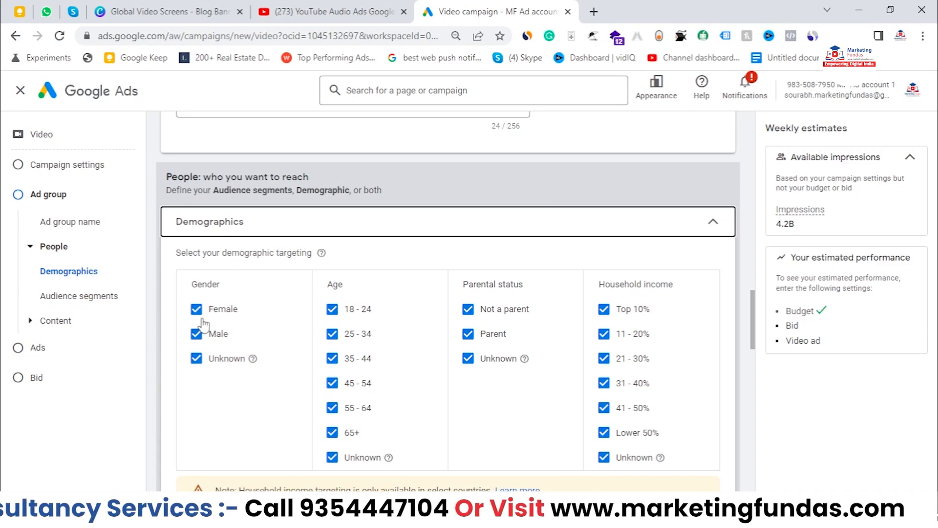
Exclude Male and Unknown from the gender targeting, and exclude the Unknown, 65+ and 55 - 64 age groups
click(197, 334)
click(201, 359)
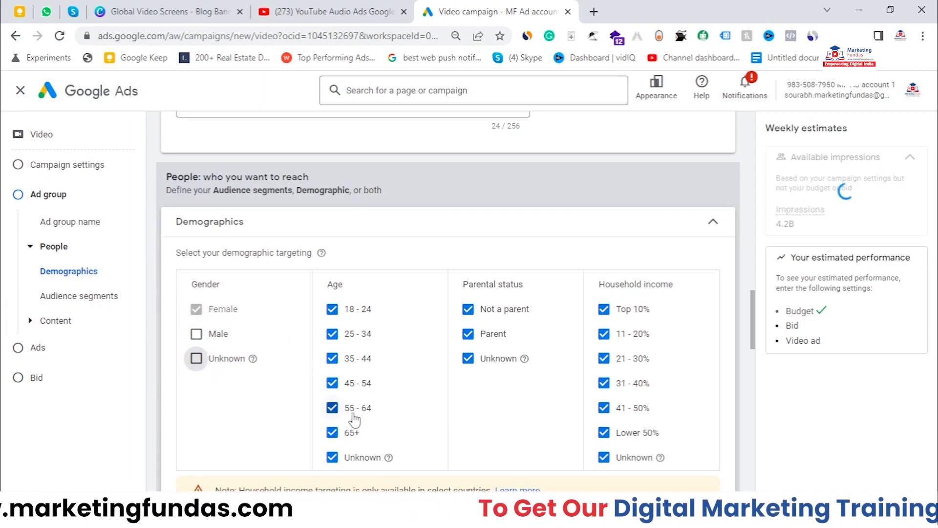
scroll(354, 418, down, 1)
click(331, 395)
click(332, 370)
click(333, 346)
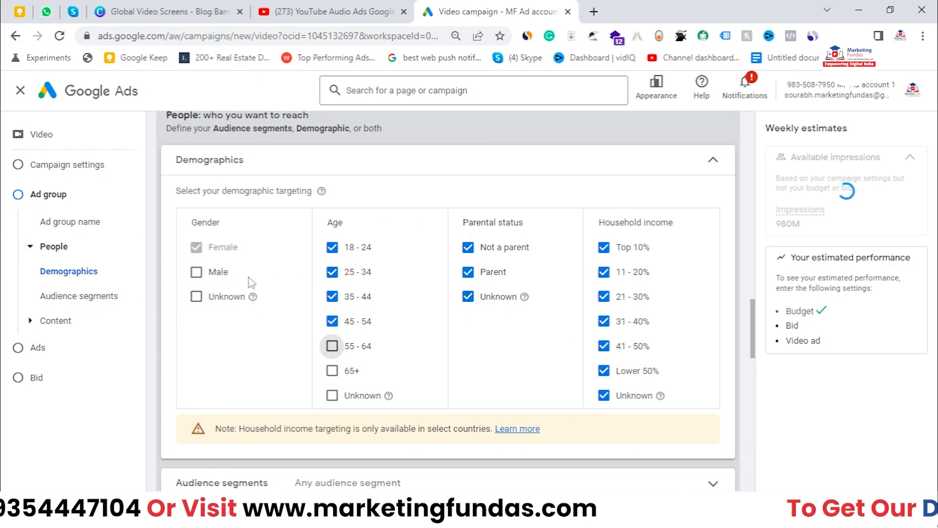
Include Unknown and Male genders again, exclude the 45 - 54 age group, and collapse the Demographics settings
click(197, 297)
click(196, 272)
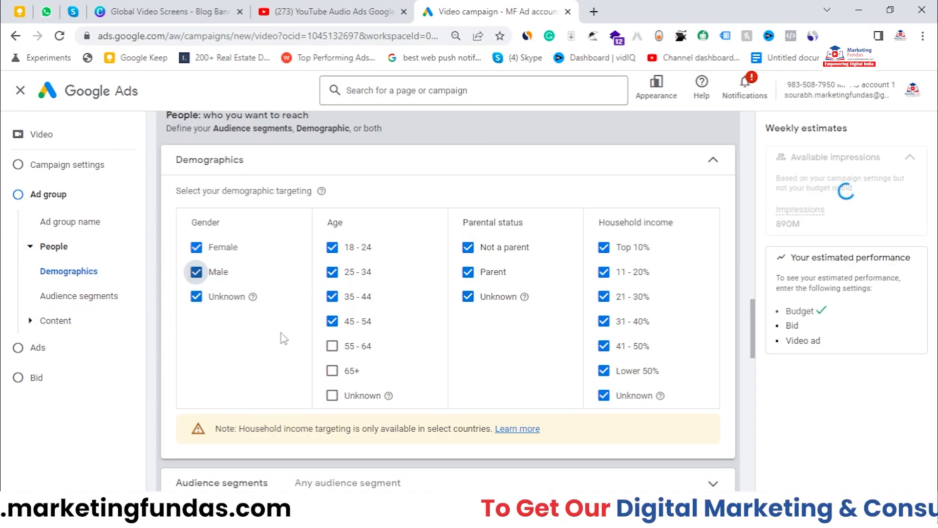
click(333, 346)
click(332, 345)
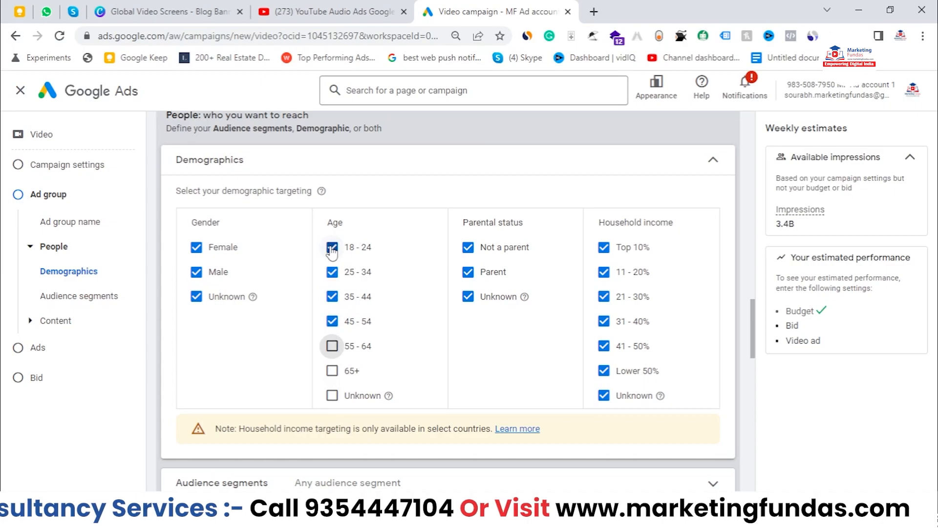
drag(333, 249, 349, 327)
click(348, 325)
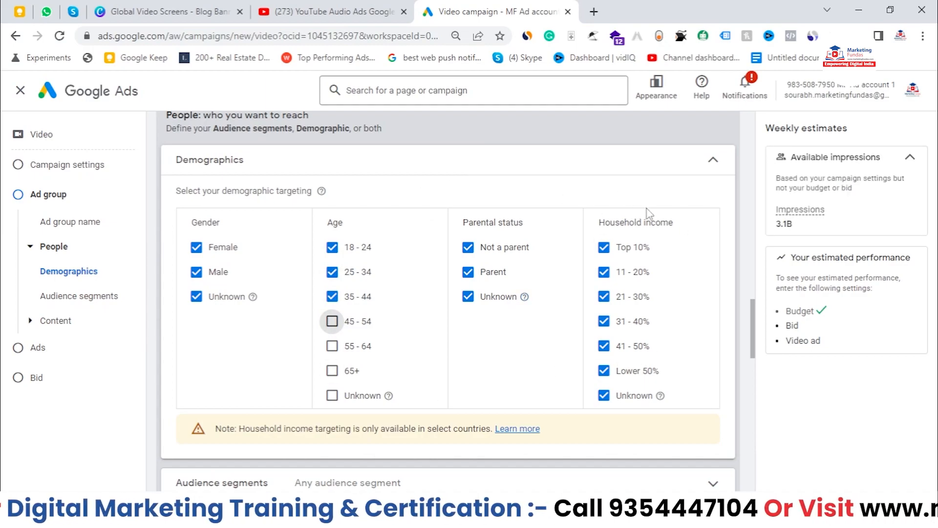
click(686, 166)
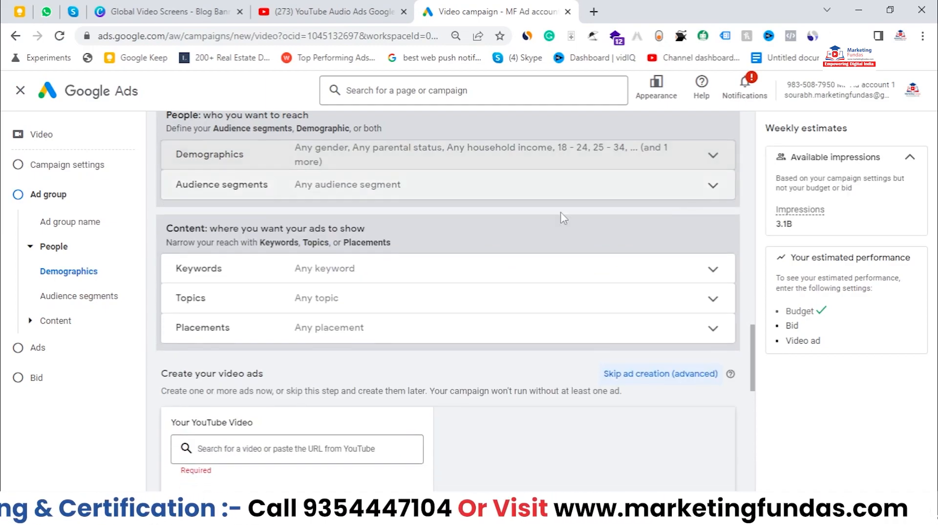
Browse the top-level audience segment categories for the ad group and collapse the Audience segments settings
click(425, 191)
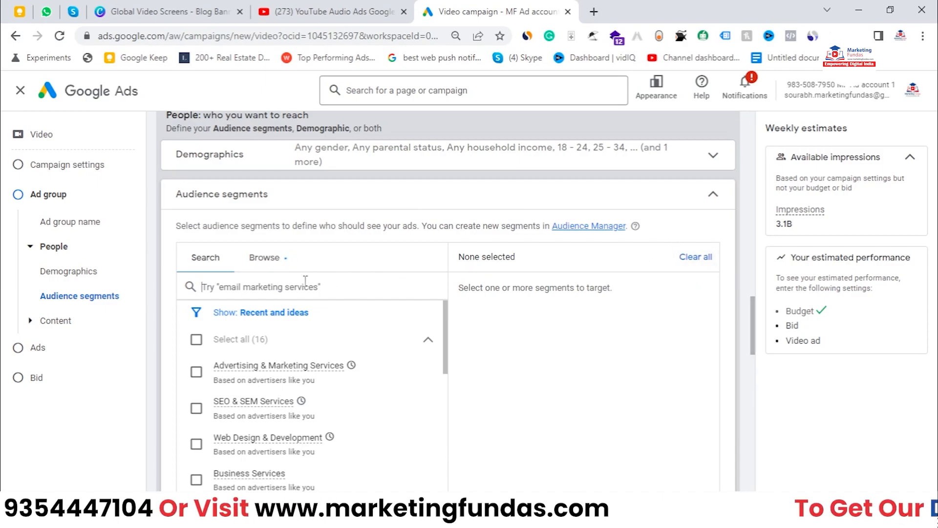
click(276, 266)
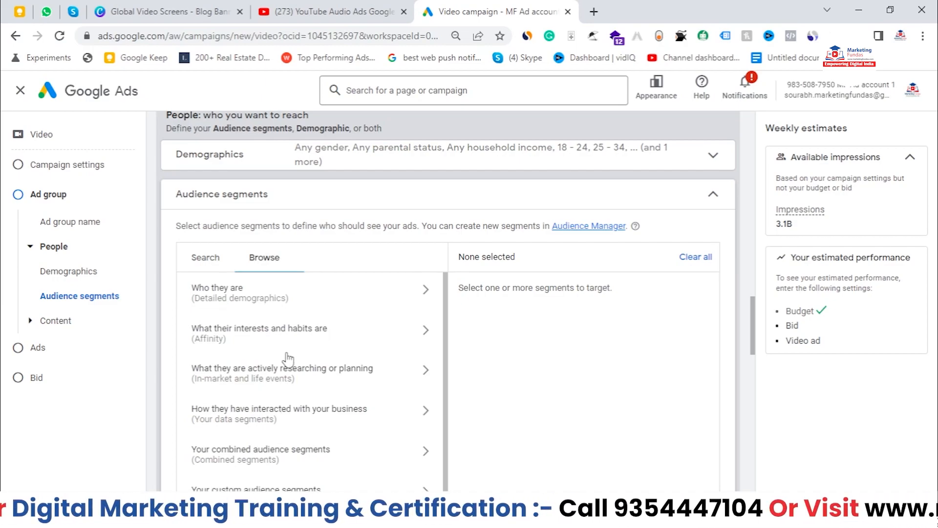
scroll(289, 359, down, 1)
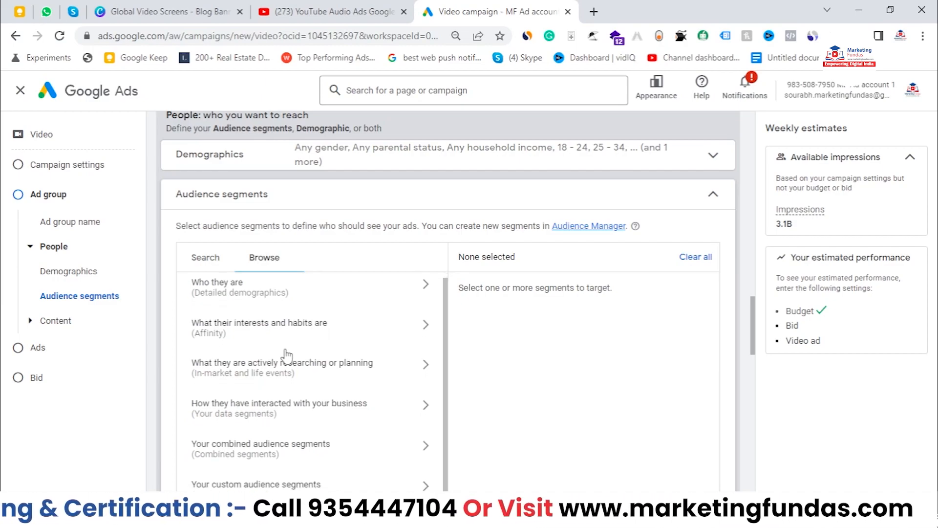
key(Tab)
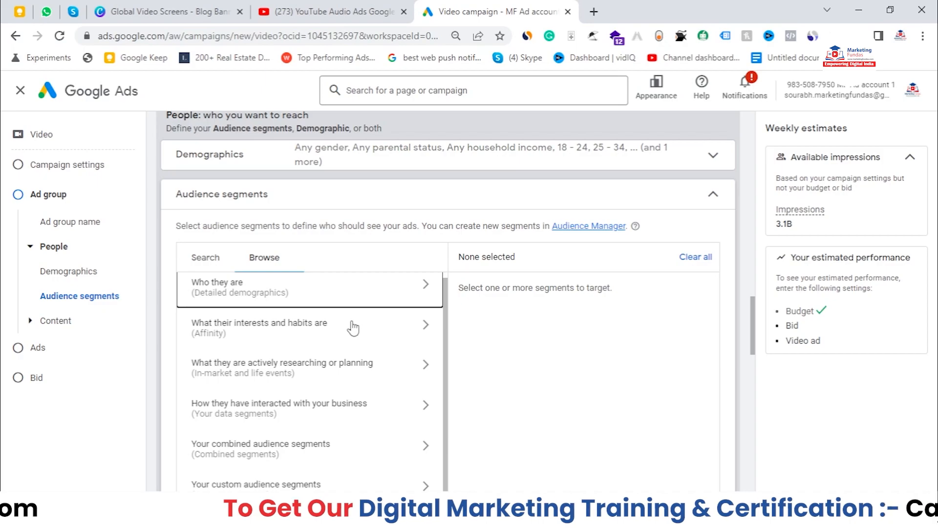
scroll(352, 327, down, 1)
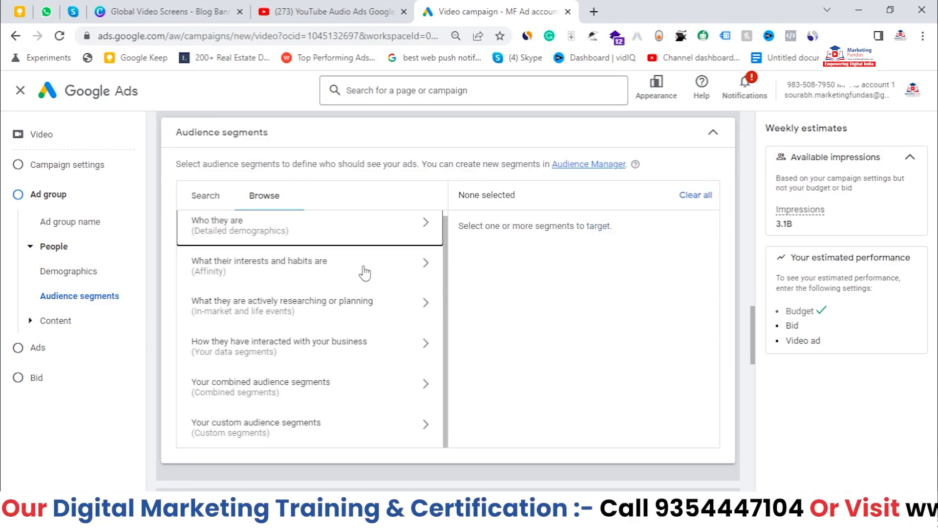
click(373, 150)
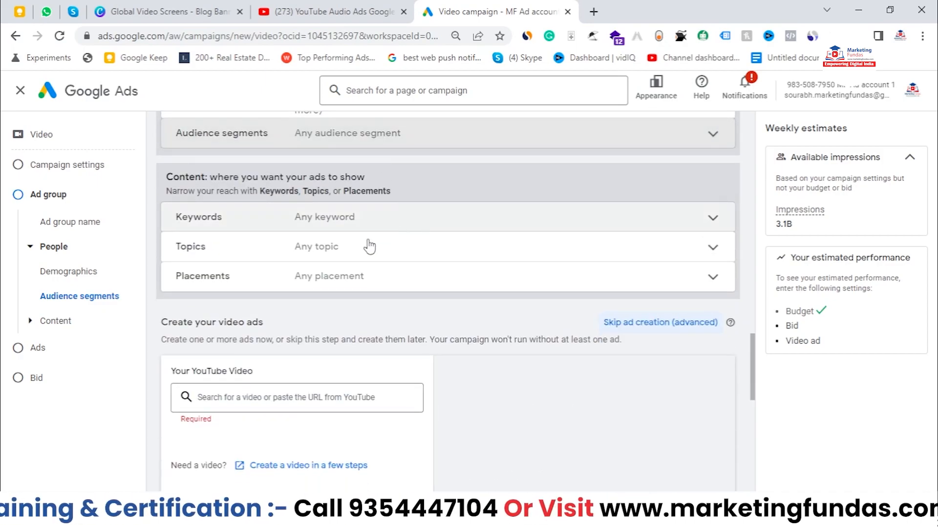
Reopen the Audience segments categories and examine the detailed demographics under Who they are
scroll(386, 234, up, 2)
click(349, 272)
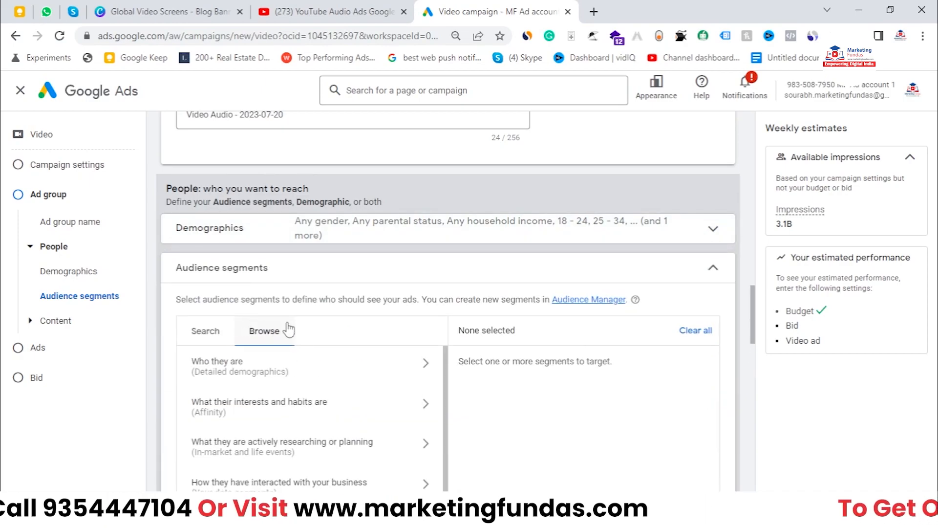
scroll(264, 335, down, 1)
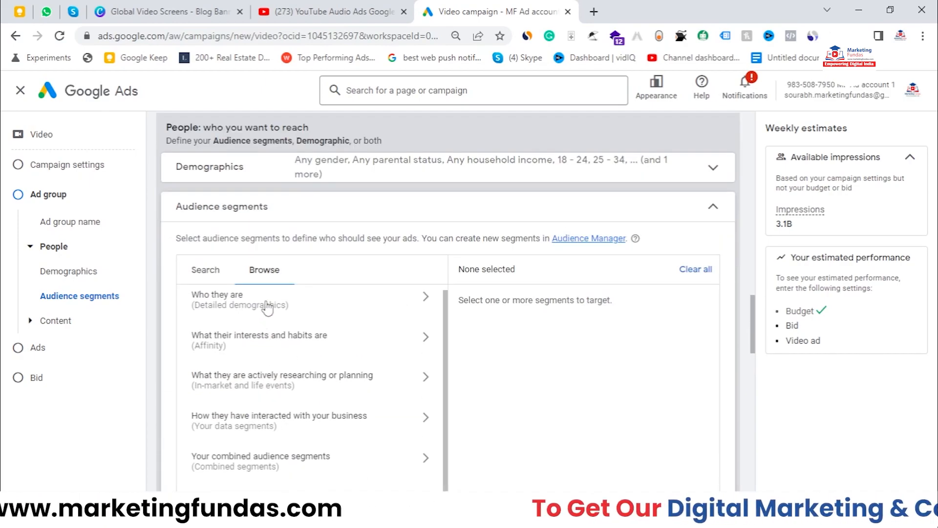
scroll(262, 310, down, 1)
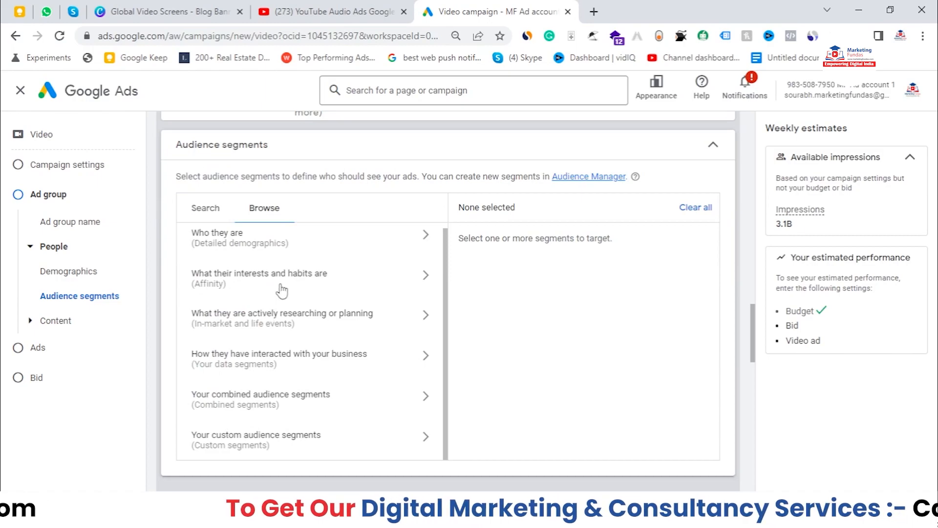
scroll(279, 293, up, 1)
click(296, 242)
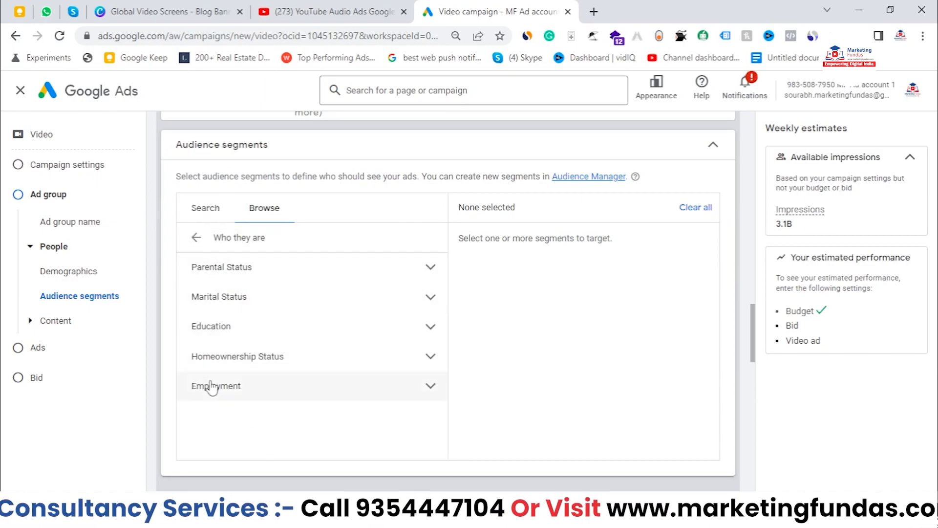
click(197, 237)
Examine the custom audience segments and the combined audience segments, returning to the category list
scroll(216, 323, down, 1)
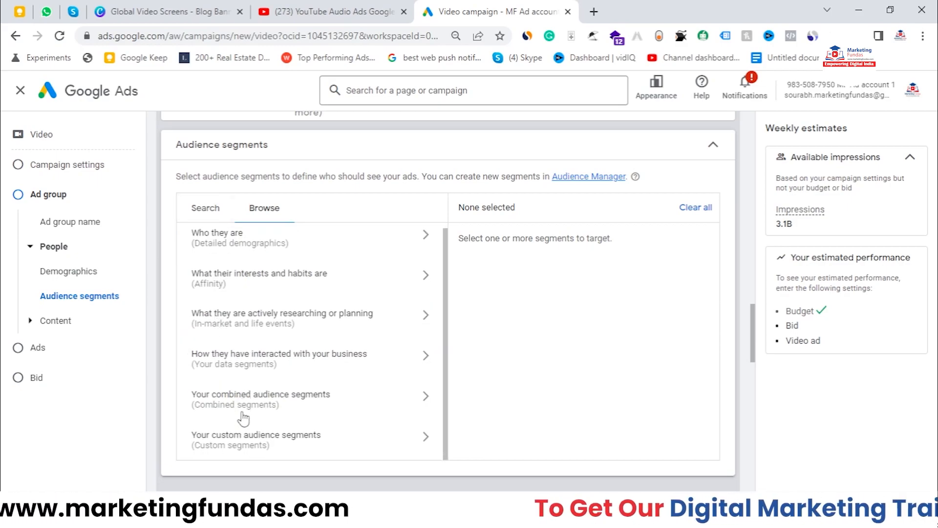
click(296, 449)
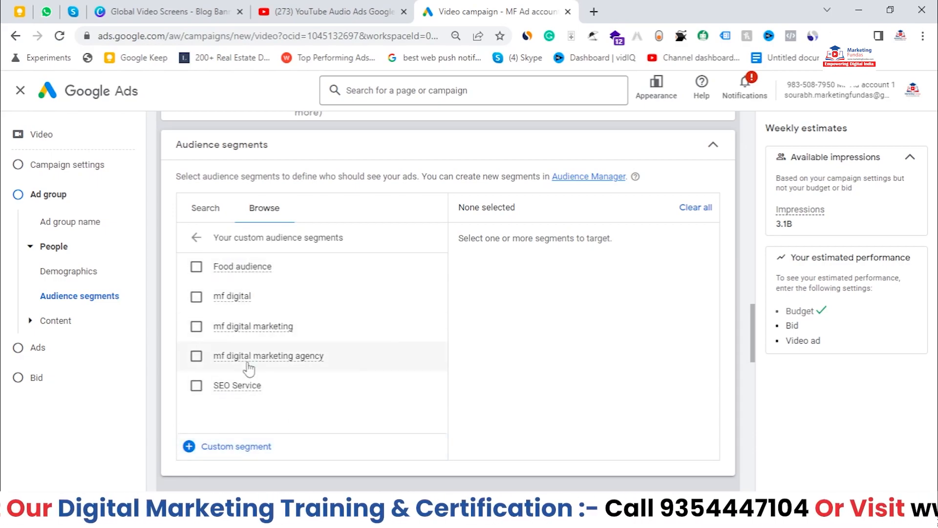
click(196, 237)
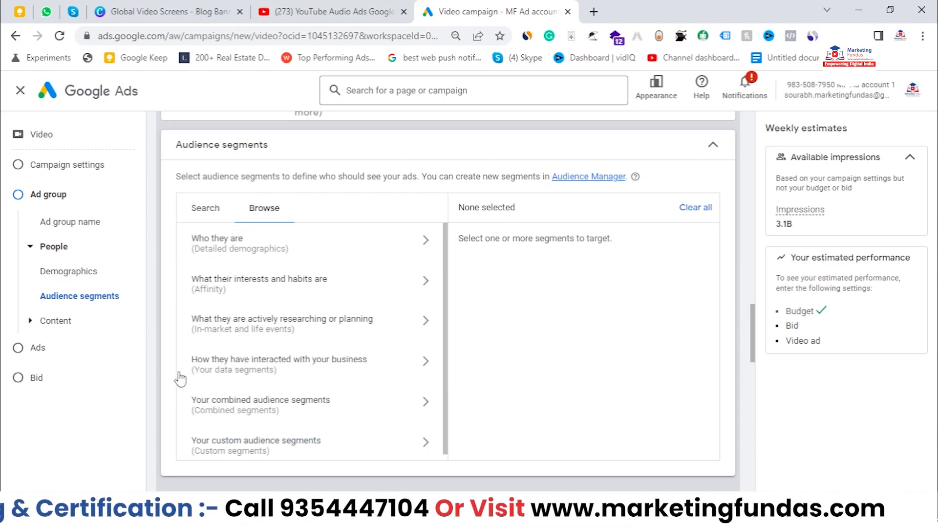
click(293, 406)
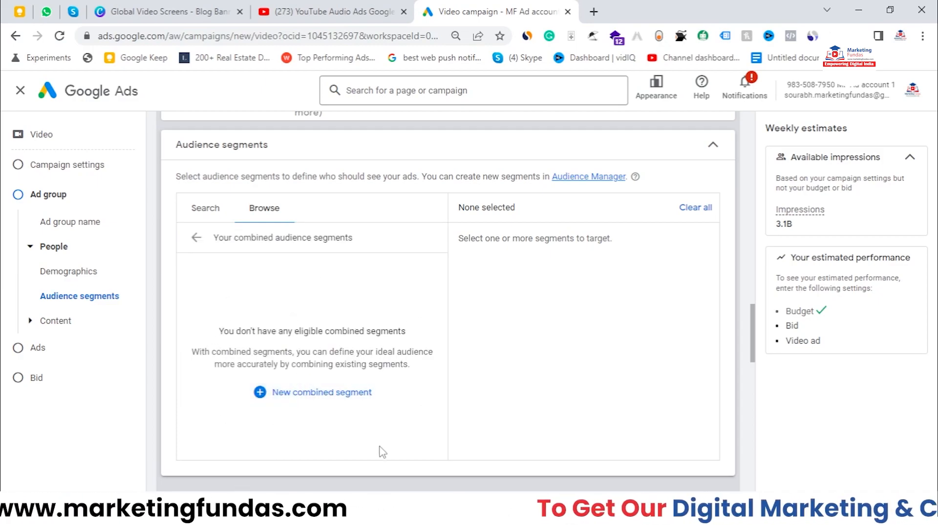
click(195, 237)
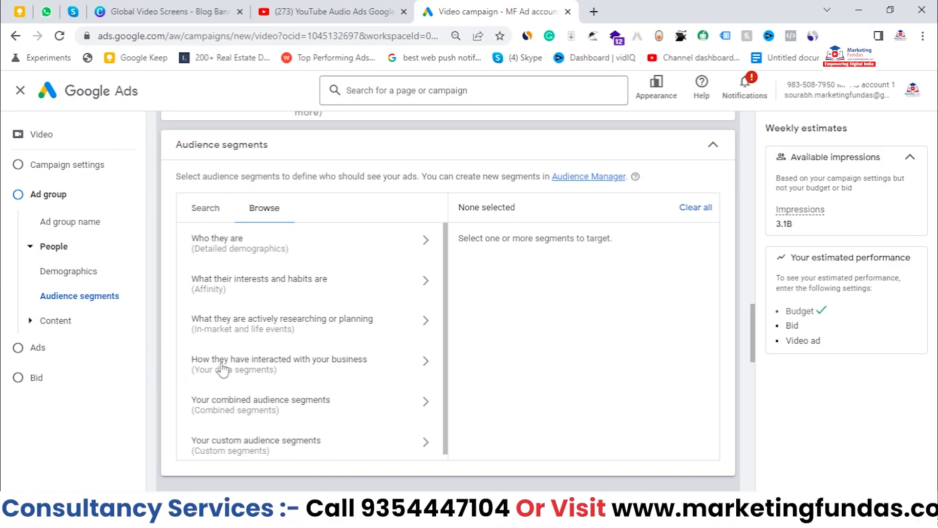
Examine the Website visitors segments under How they have interacted with your business, and collapse Audience segments without selecting any
click(331, 371)
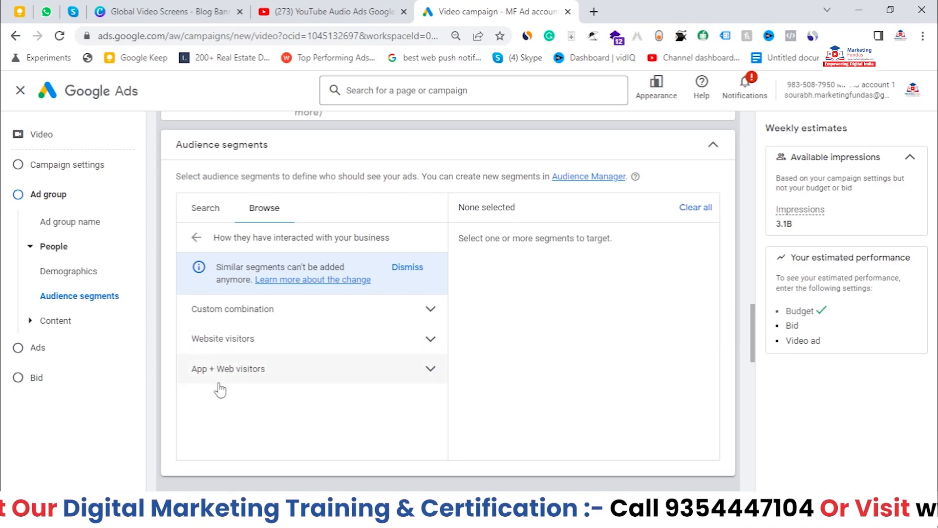
key(Tab)
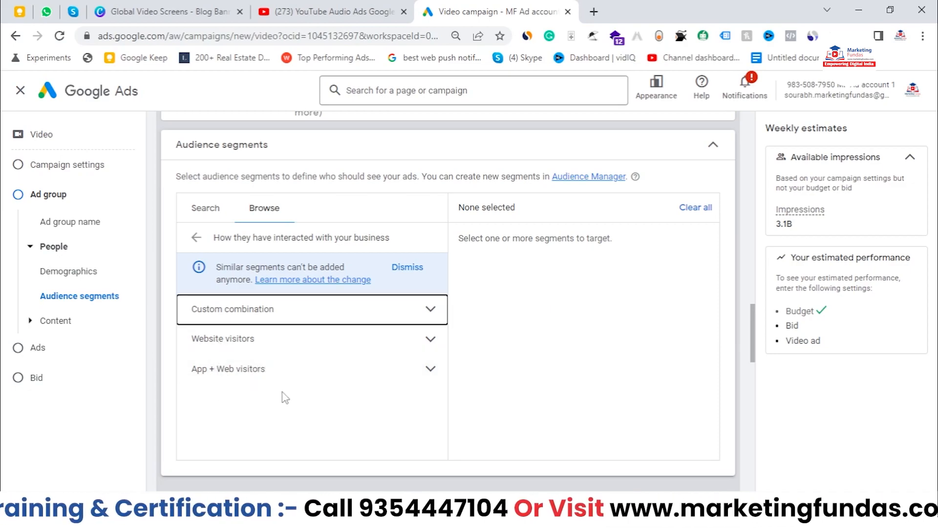
click(324, 340)
scroll(318, 361, down, 2)
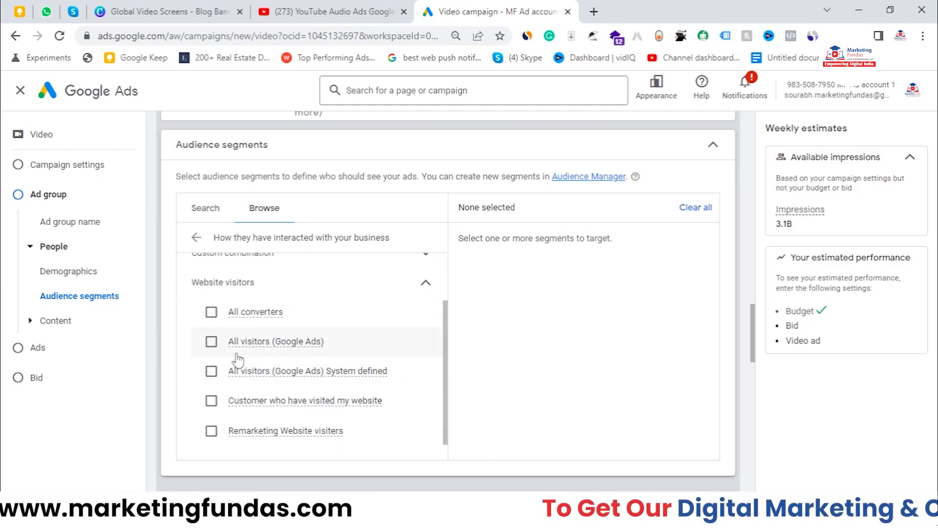
mouse_move(241, 413)
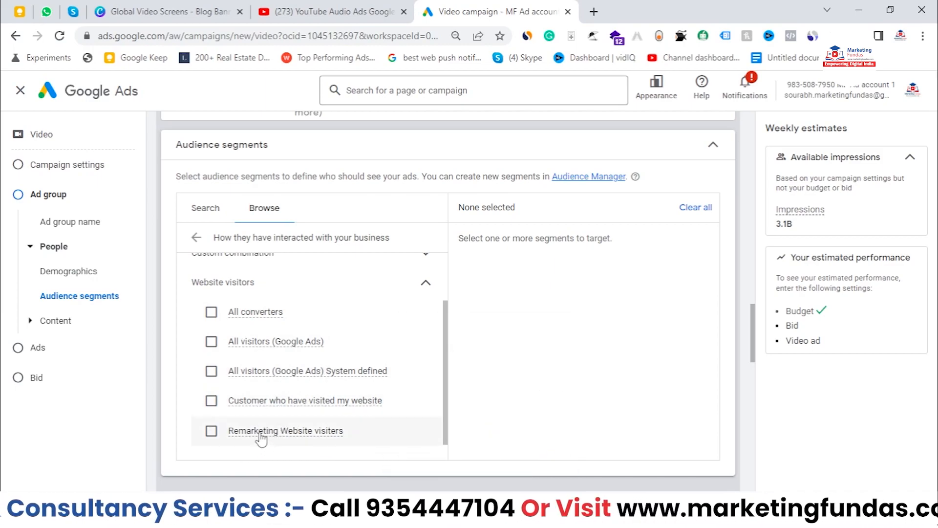
click(196, 238)
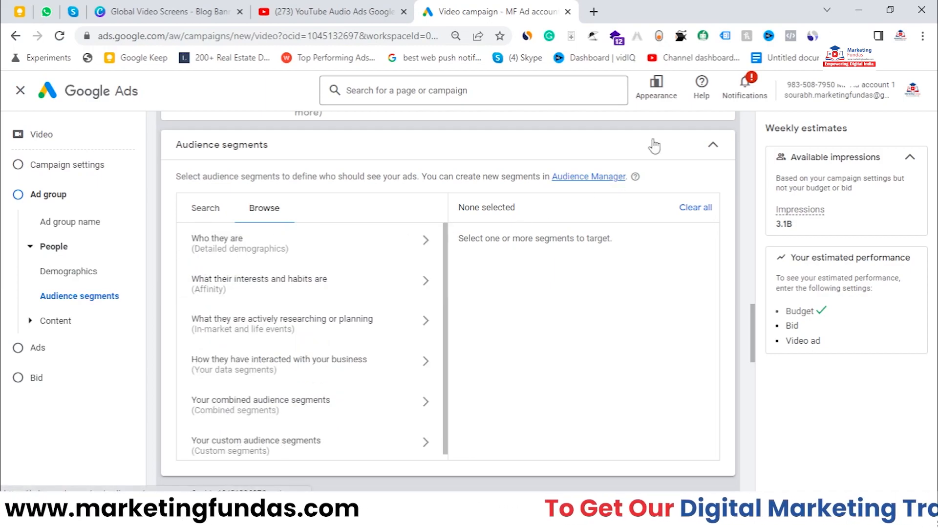
click(694, 154)
scroll(364, 161, up, 1)
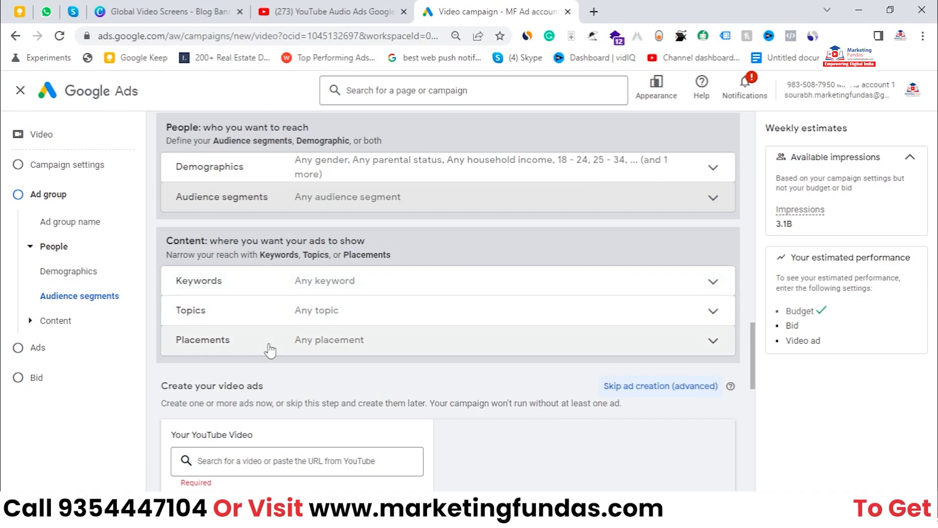
Examine the Keywords targeting options for the ad group and collapse them without entering any keywords
key(Escape)
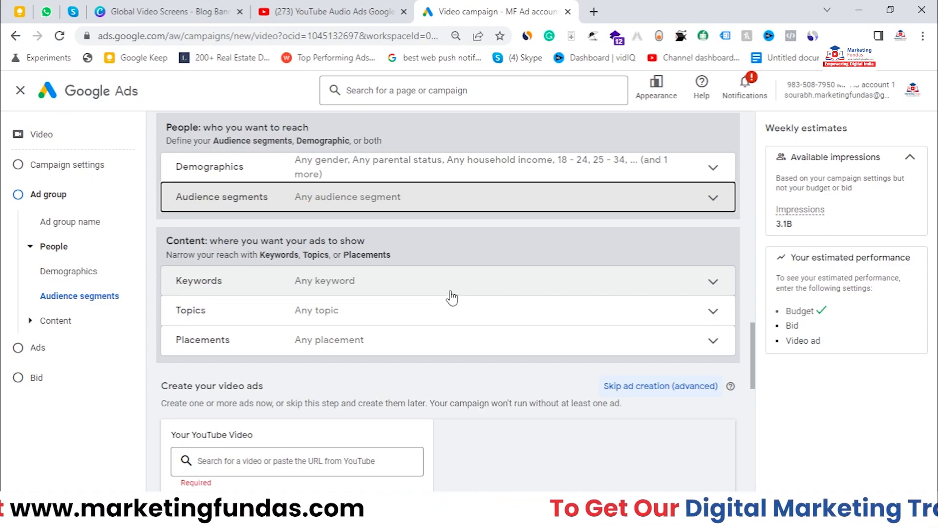
click(464, 284)
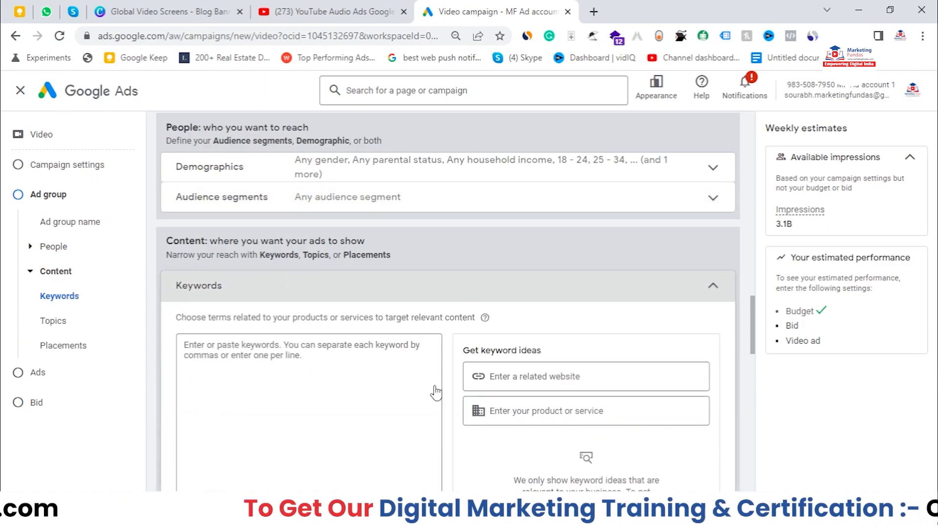
click(390, 369)
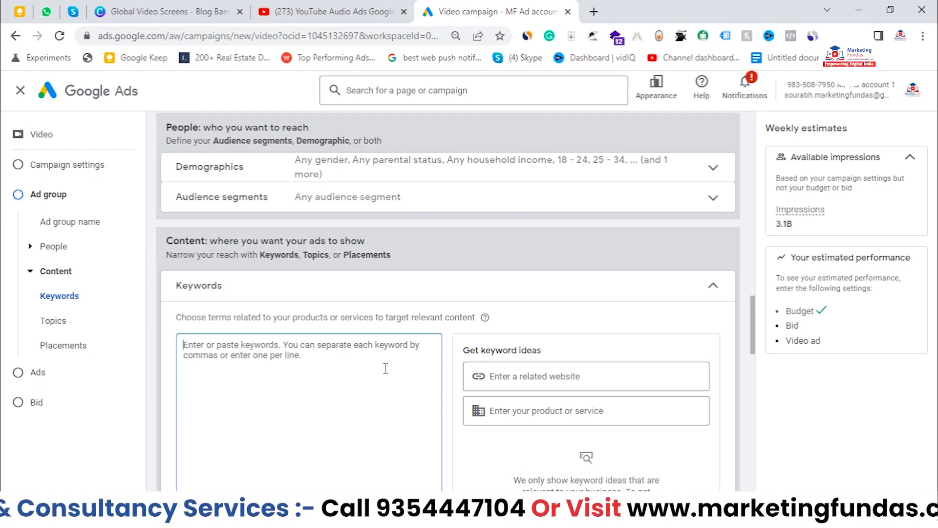
click(442, 290)
Search the ad group's Topics for "digital marketing" and select the Advertising & Marketing topic under Business & Industrial
click(327, 313)
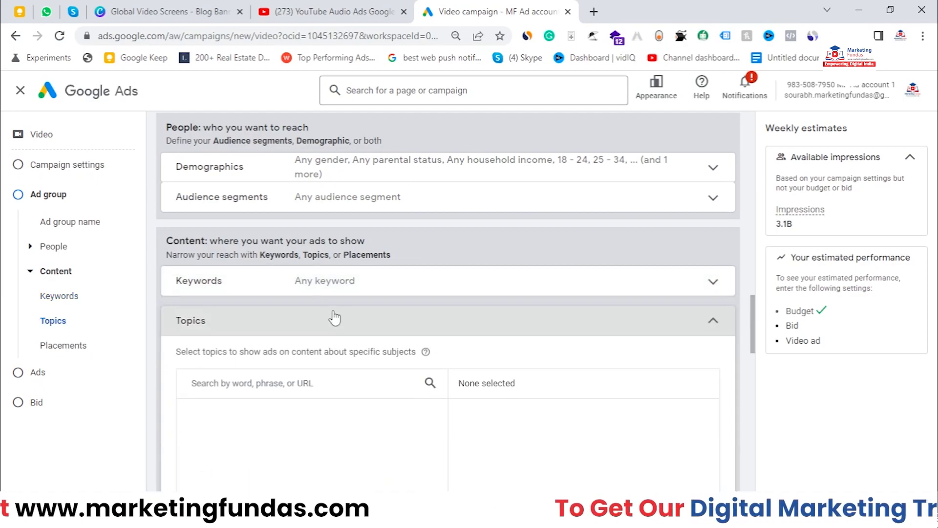
scroll(338, 332, down, 1)
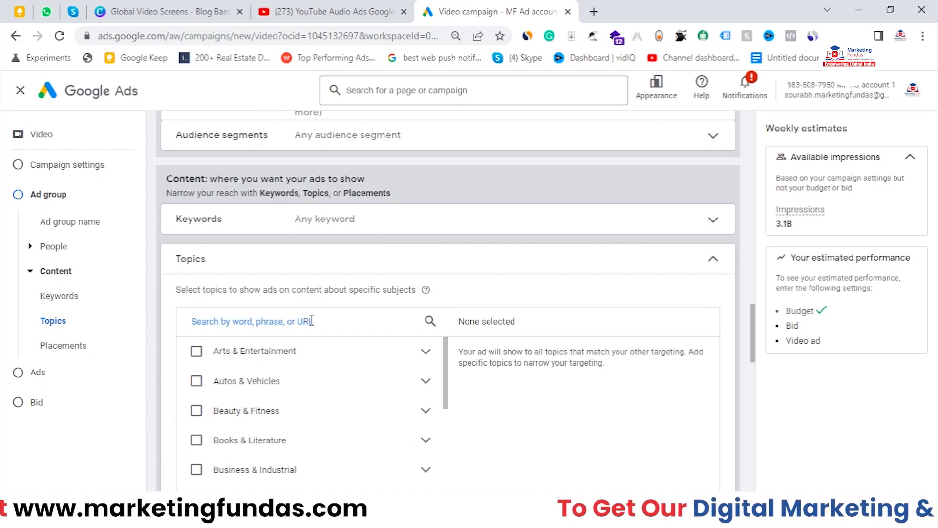
text(de)
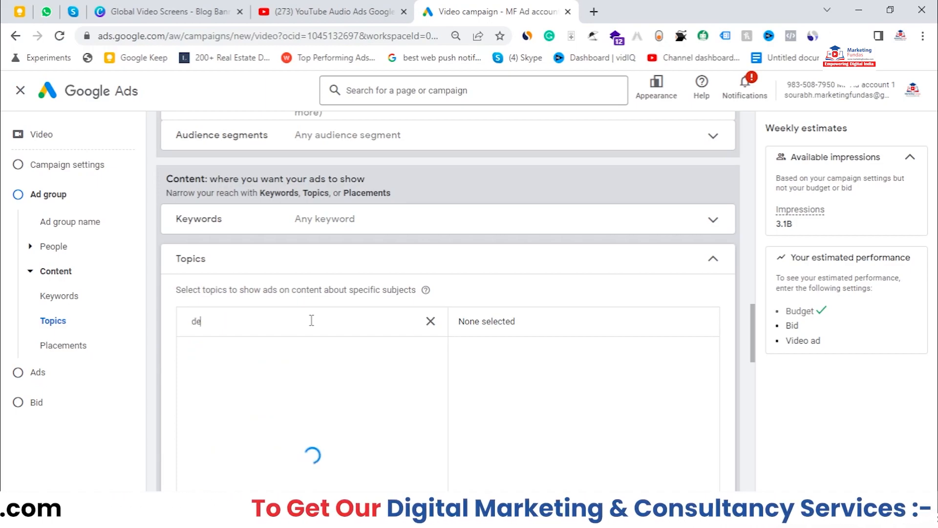
key(BackSpace)
text(igital marketing)
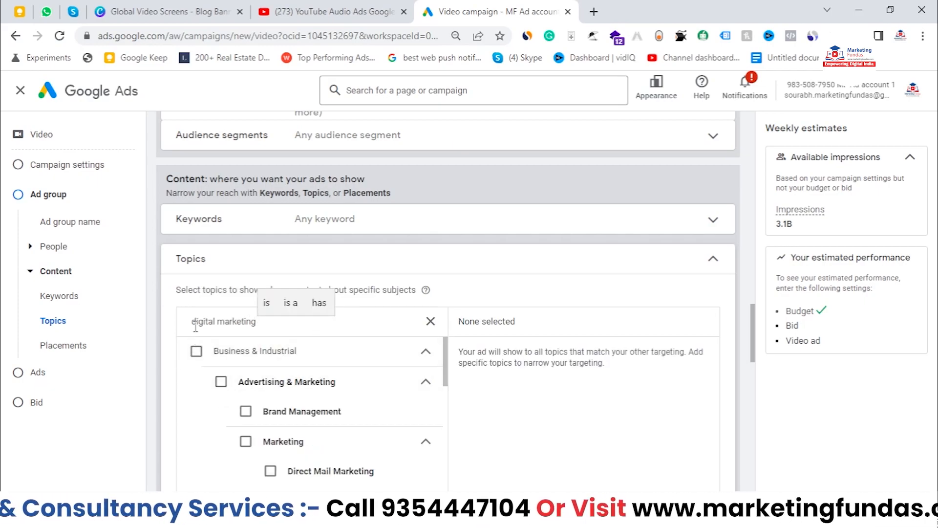
scroll(325, 398, down, 1)
scroll(325, 398, up, 1)
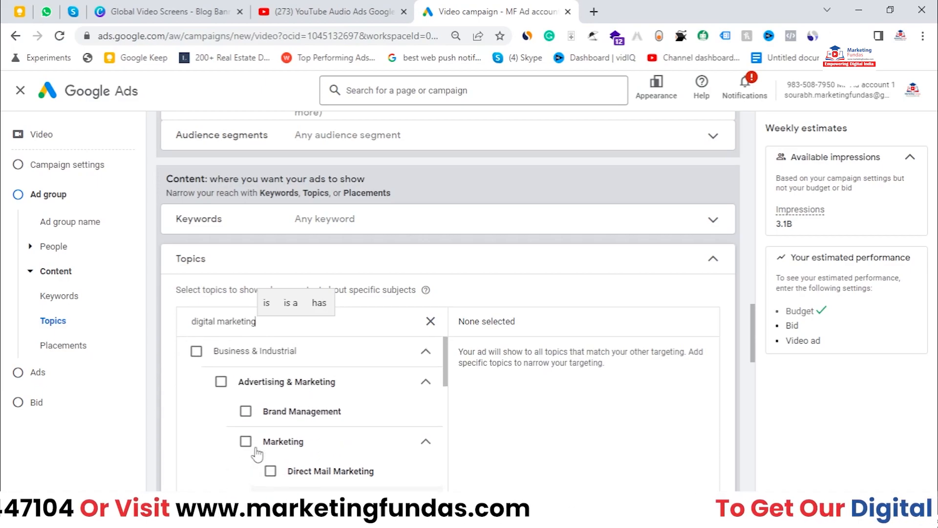
click(221, 382)
Add the Search Engine Optimization & Marketing, Affiliate Programs and Web Services topics under Internet & Telecom
scroll(293, 391, down, 3)
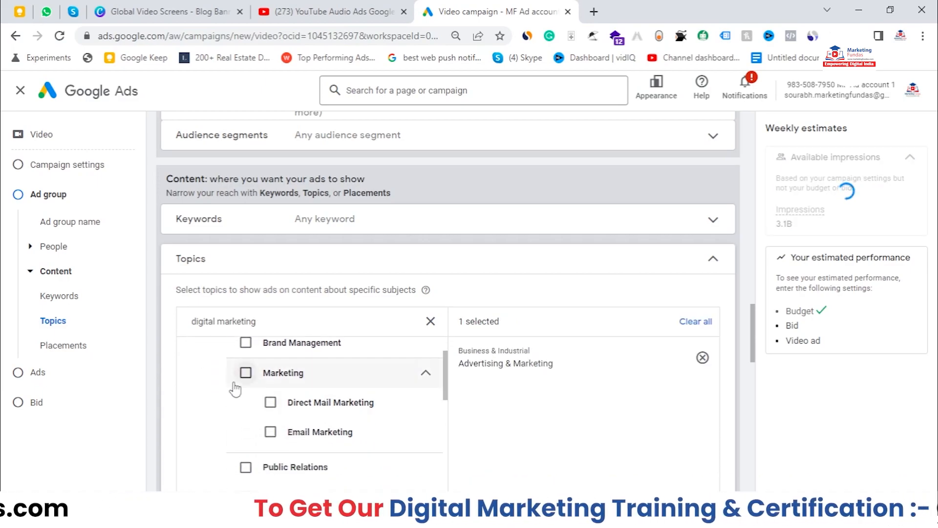
scroll(262, 396, down, 3)
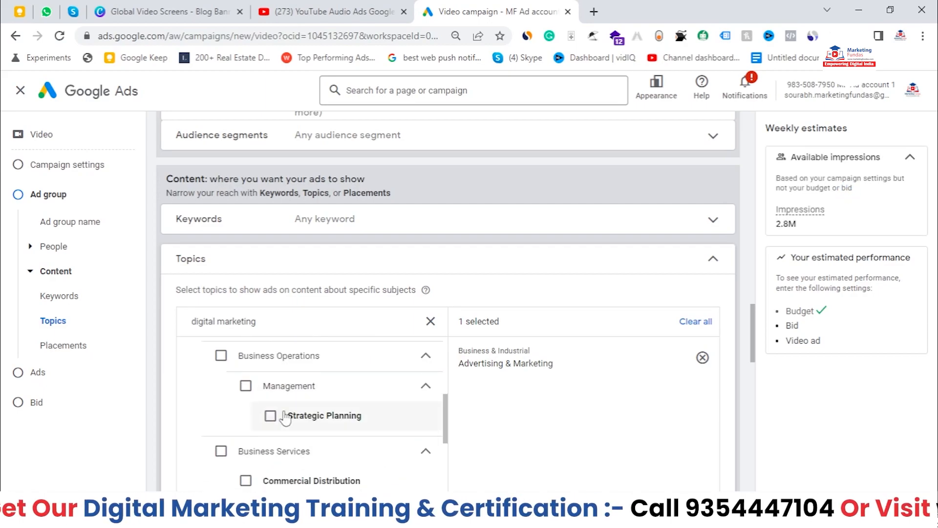
scroll(261, 430, down, 4)
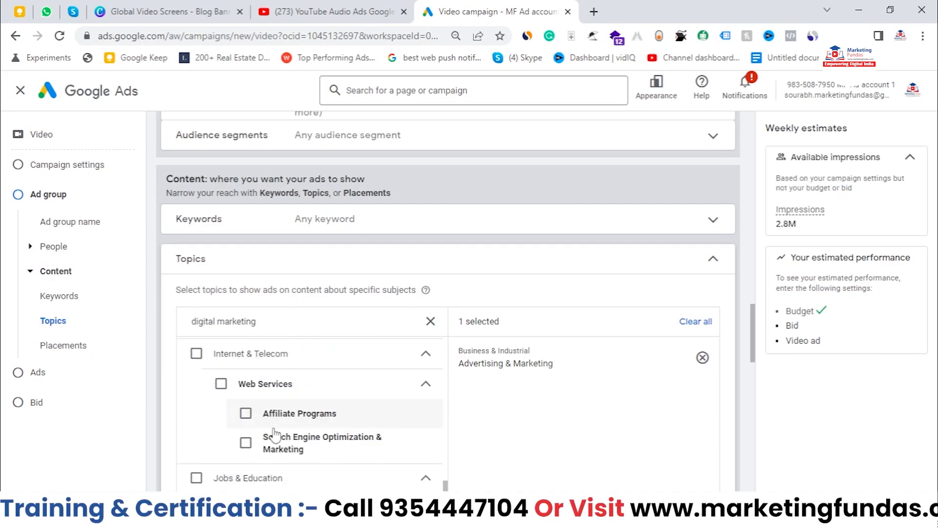
click(246, 443)
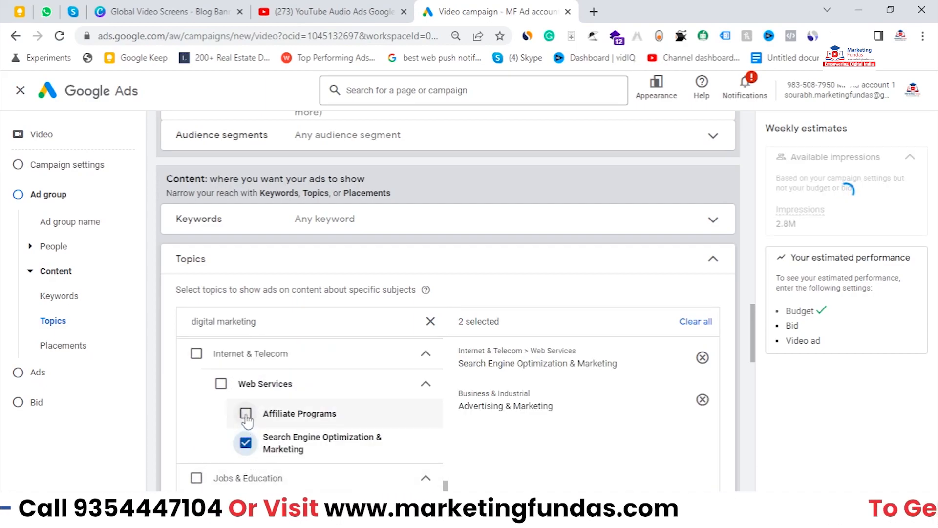
click(246, 413)
click(222, 384)
Review the remaining "digital marketing" topic results and the selected topics, and collapse the Topics settings
scroll(266, 411, down, 3)
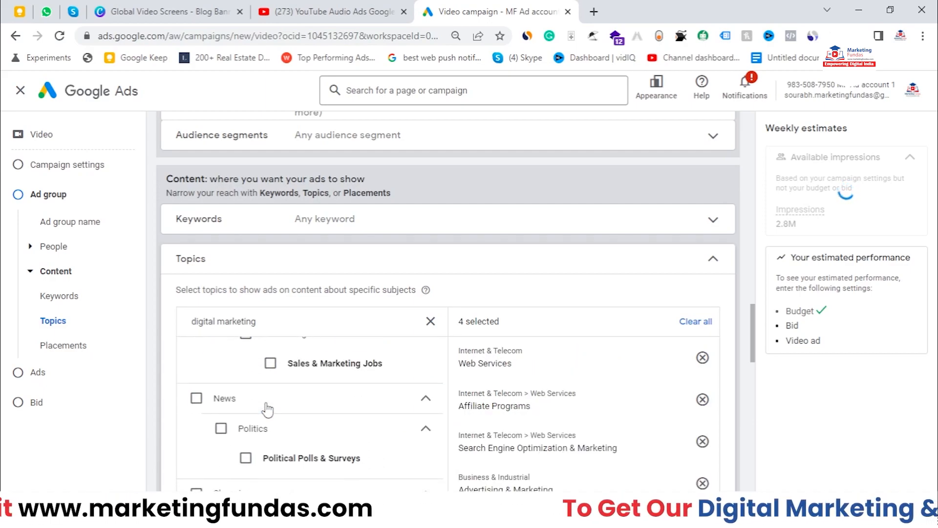
scroll(267, 409, up, 2)
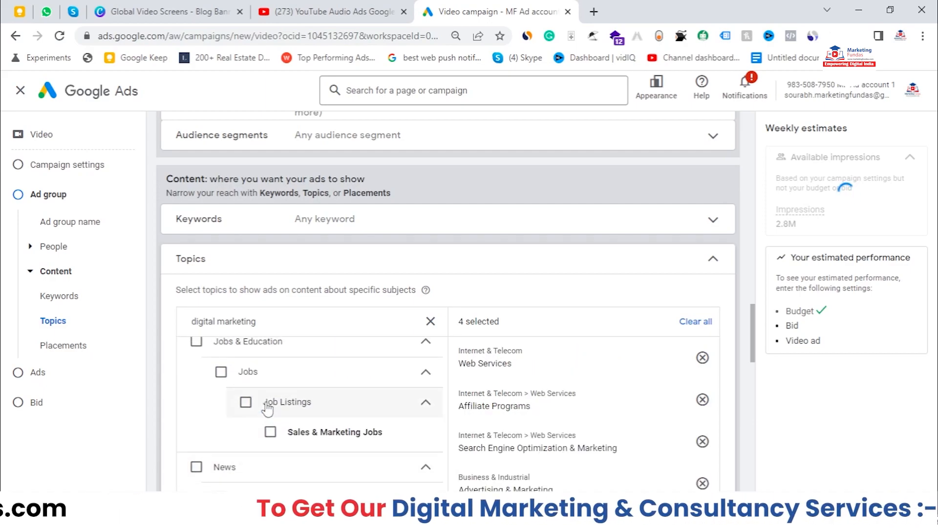
scroll(267, 409, down, 3)
scroll(293, 403, down, 3)
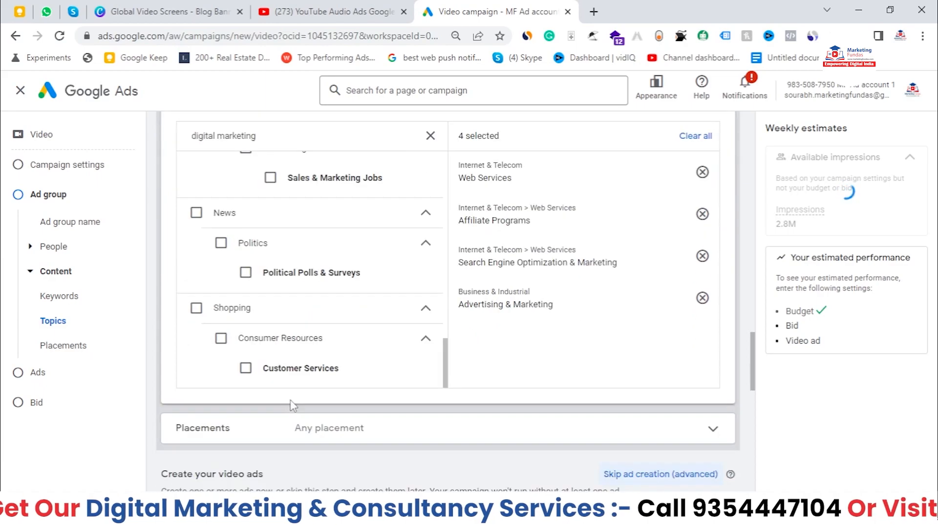
scroll(430, 318, up, 8)
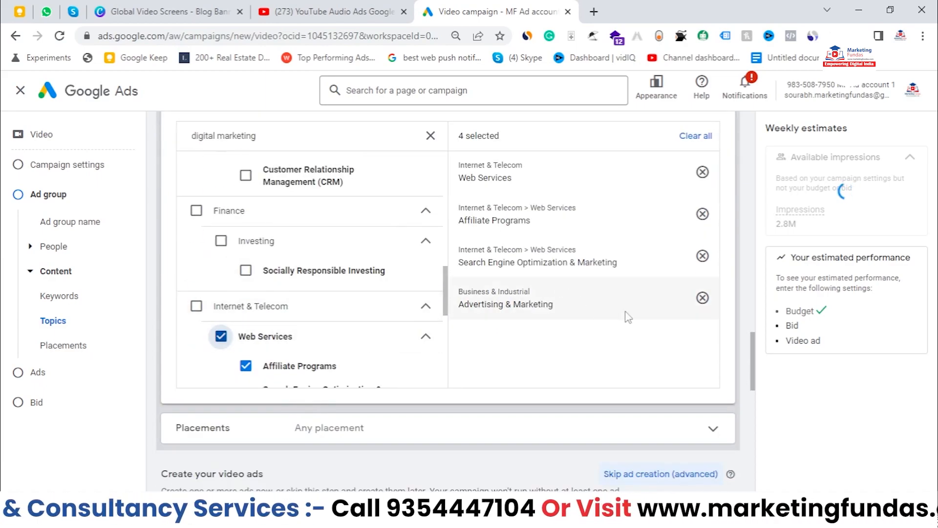
drag(752, 355, 751, 333)
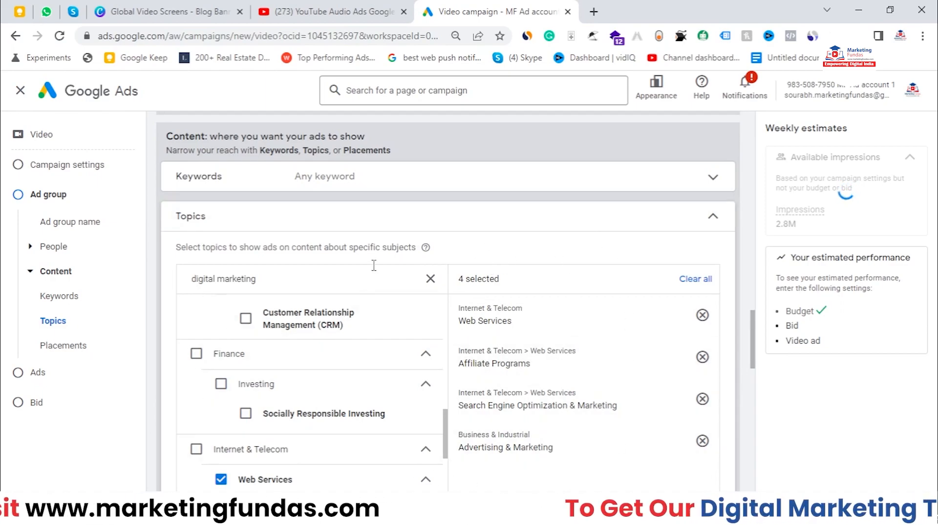
click(550, 217)
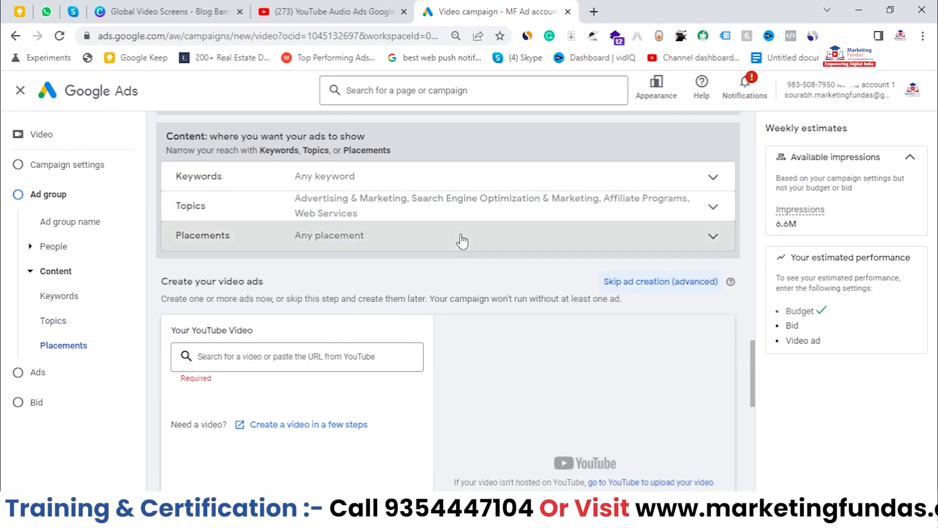
Examine the Placements targeting options for the ad group and collapse them without selecting any
click(461, 239)
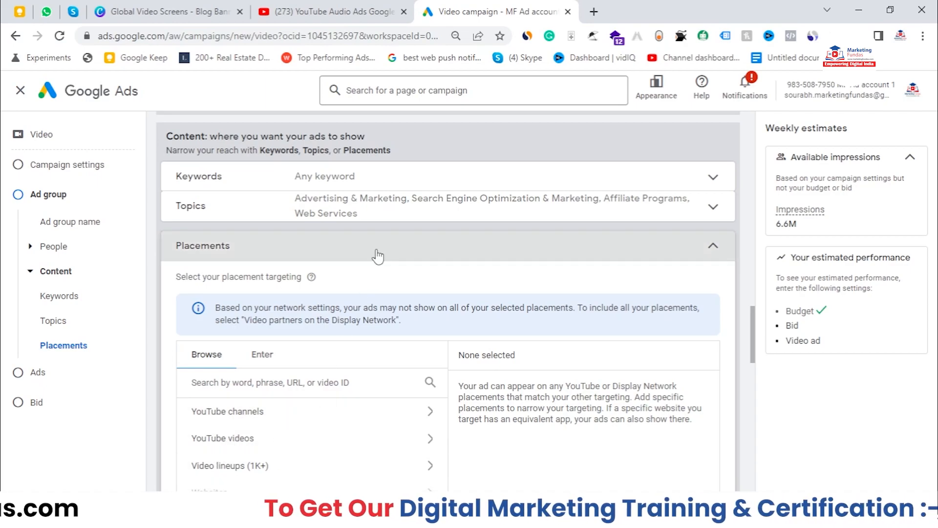
click(434, 254)
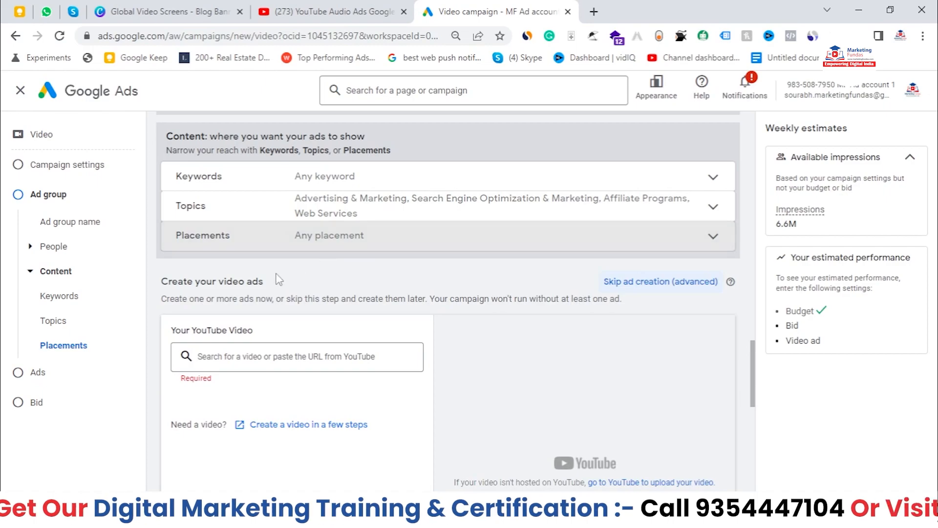
scroll(297, 300, down, 1)
scroll(297, 300, up, 2)
scroll(297, 300, down, 2)
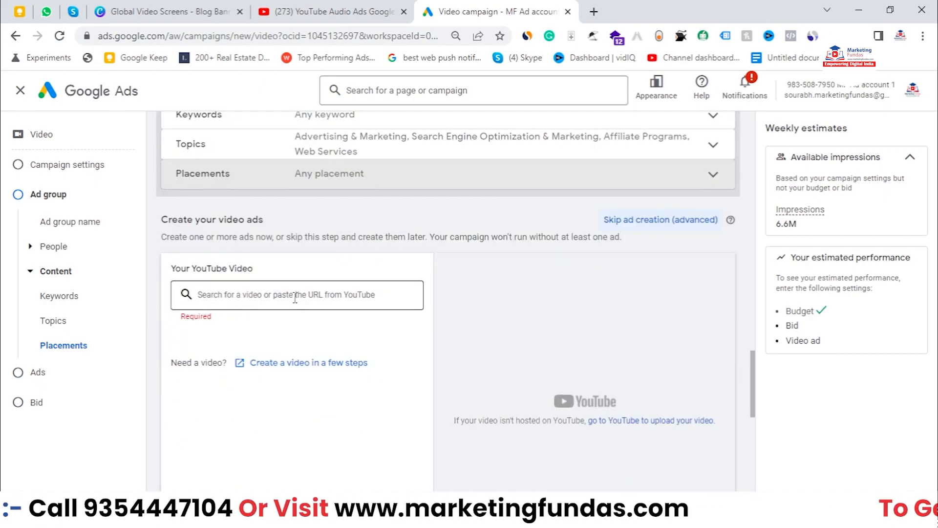
Switch to YouTube Studio and copy the shareable link of the video "The Lion King in 60 Seconds"
scroll(297, 300, down, 1)
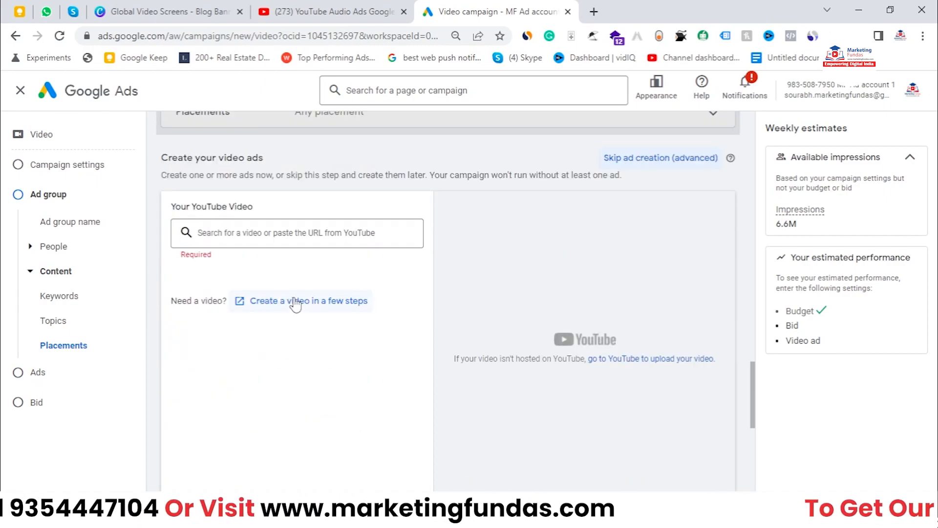
click(327, 238)
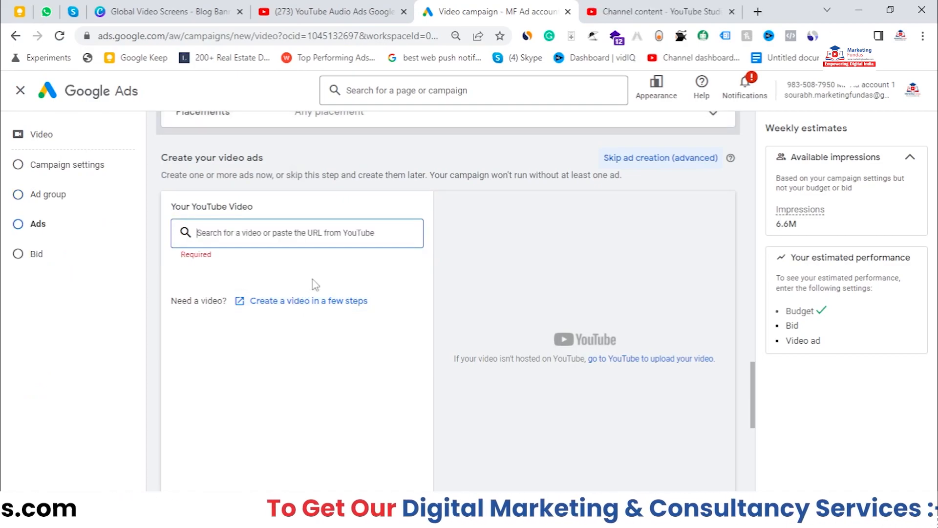
click(642, 7)
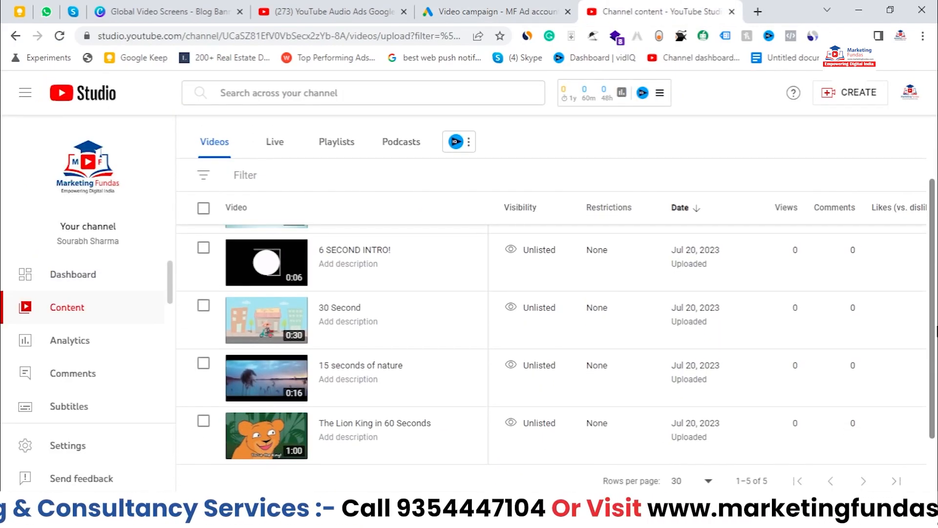
scroll(884, 340, down, 1)
scroll(398, 320, up, 2)
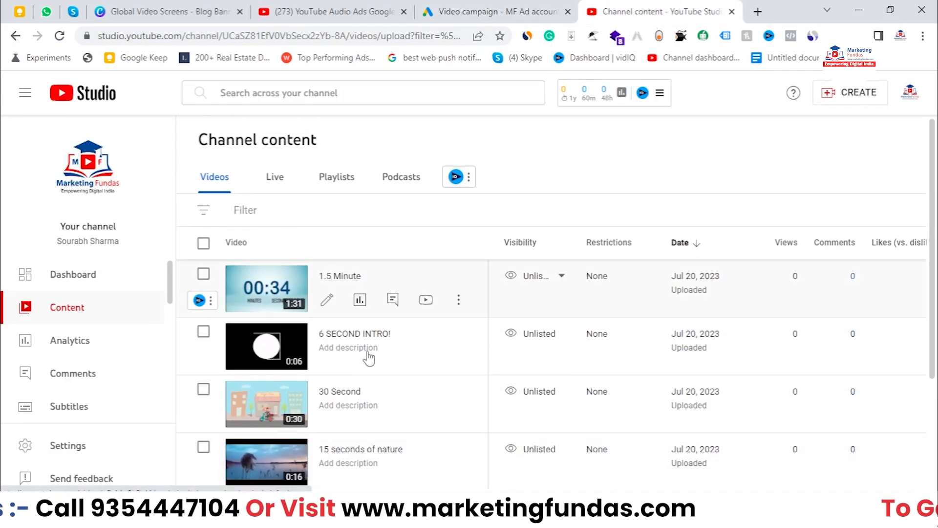
scroll(352, 313, down, 2)
scroll(398, 318, up, 1)
scroll(363, 321, down, 1)
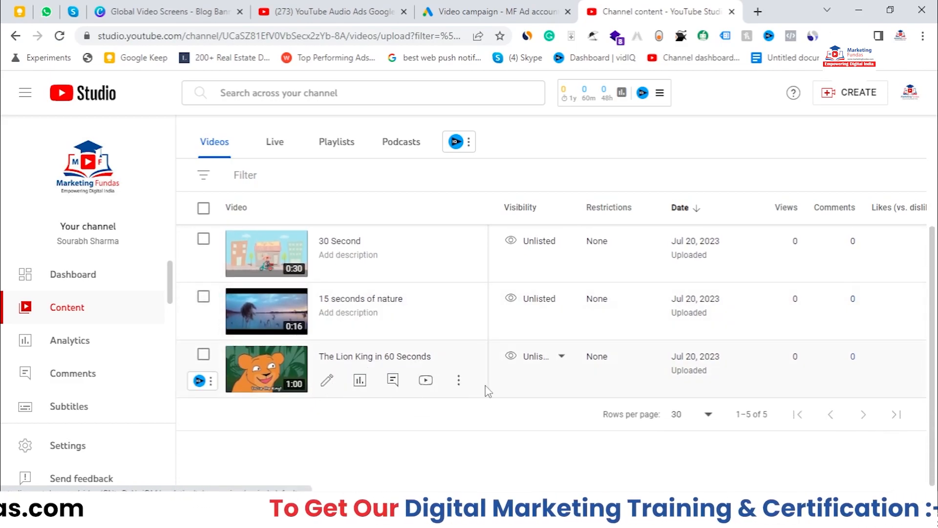
click(459, 381)
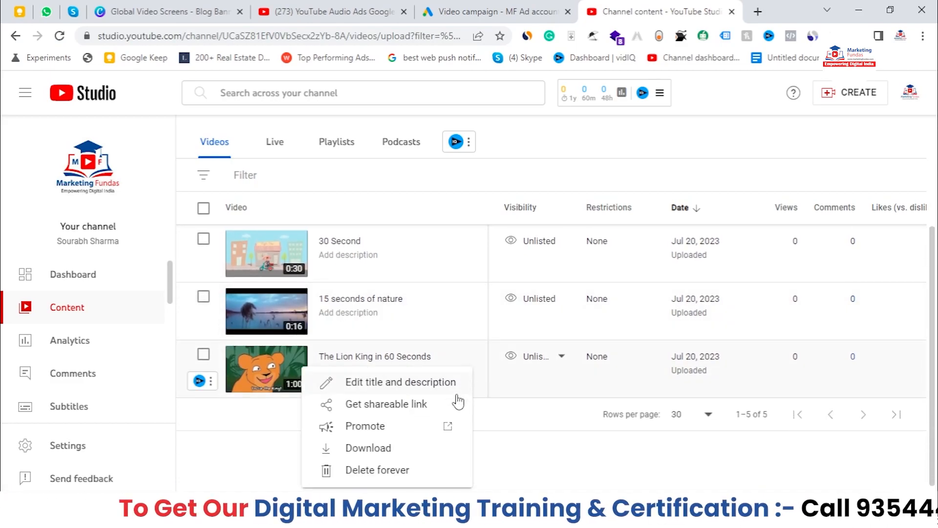
click(395, 410)
Back in Google Ads, try to use the copied "The Lion King in 60 Seconds" link as the ad's YouTube video
click(493, 12)
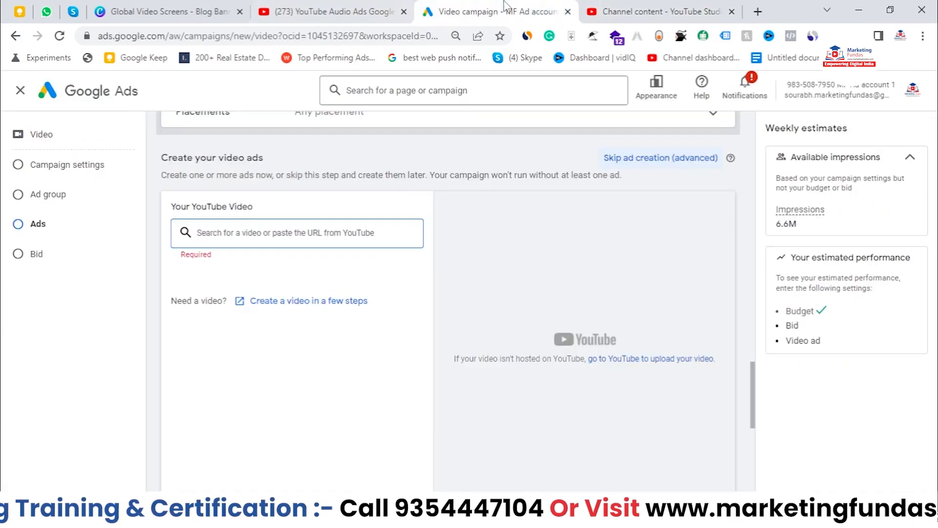
right_click(279, 233)
click(292, 306)
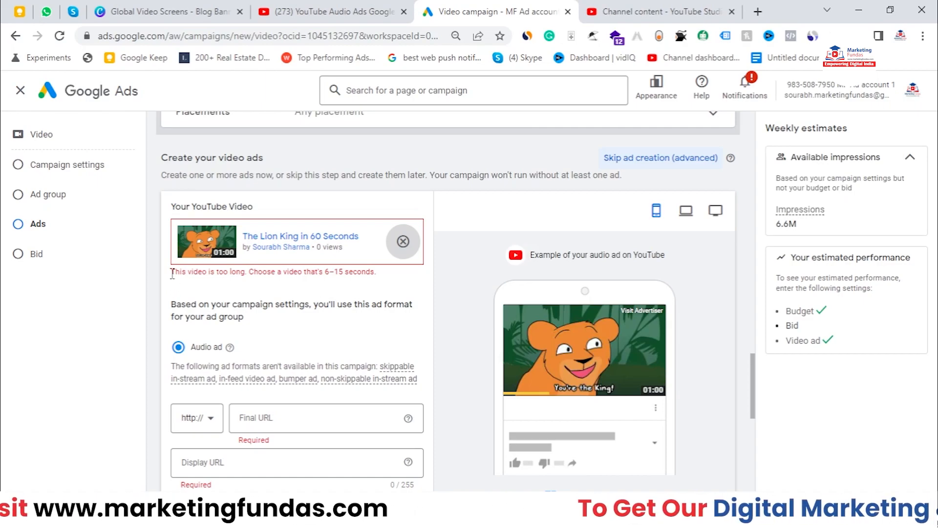
drag(248, 275, 327, 274)
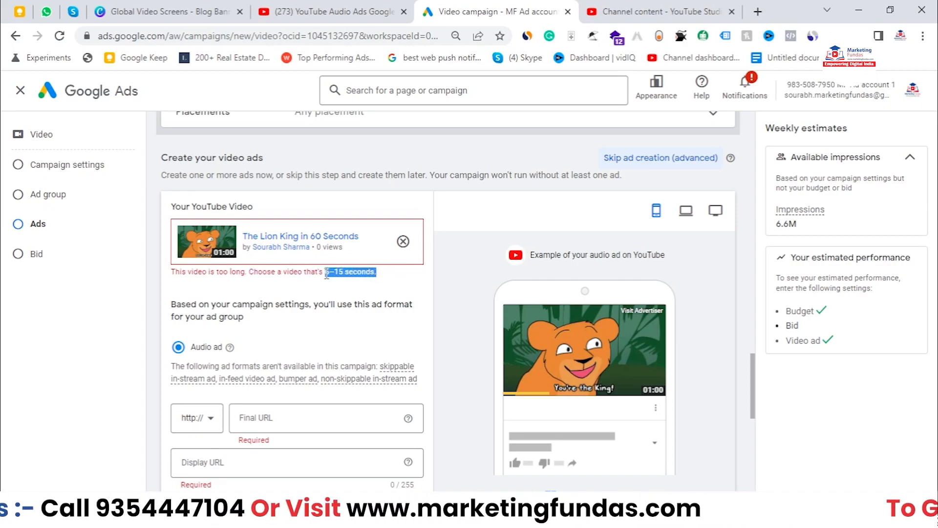
Replace the ad's video with "6 SECOND INTRO!", using its shareable link copied from YouTube Studio
click(674, 5)
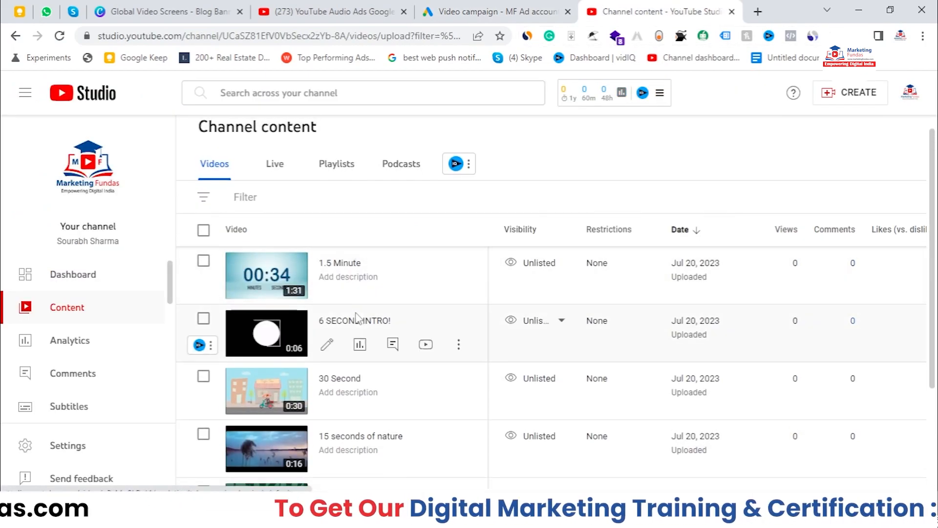
scroll(331, 305, down, 1)
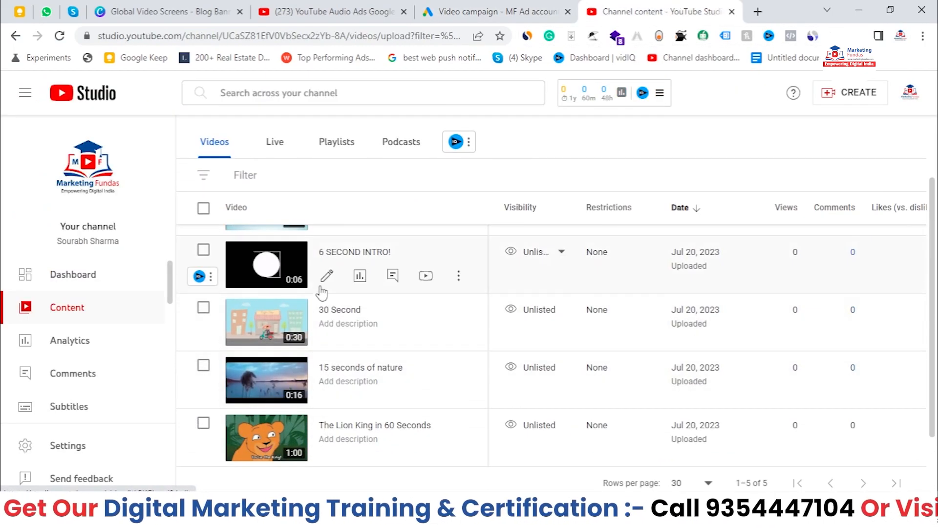
click(457, 276)
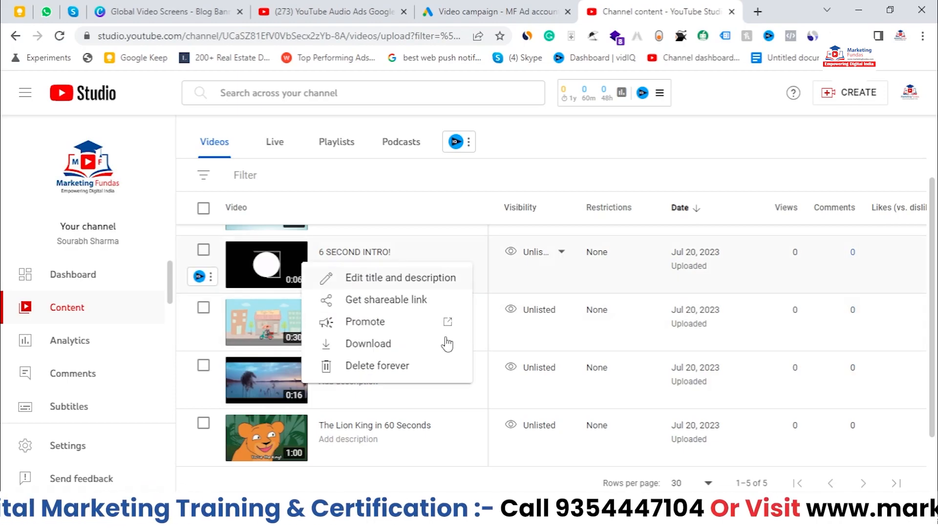
click(384, 300)
key(ctrl+shift+Tab)
click(403, 242)
right_click(292, 240)
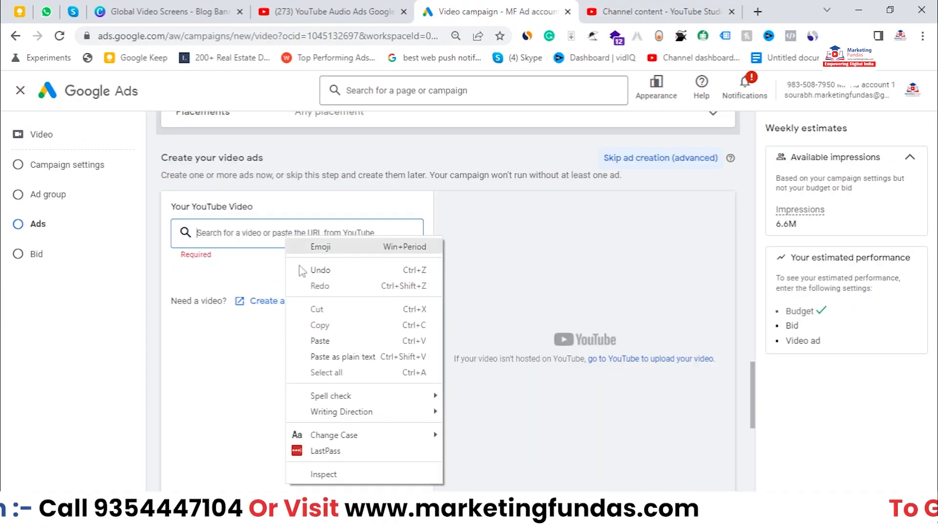
click(323, 341)
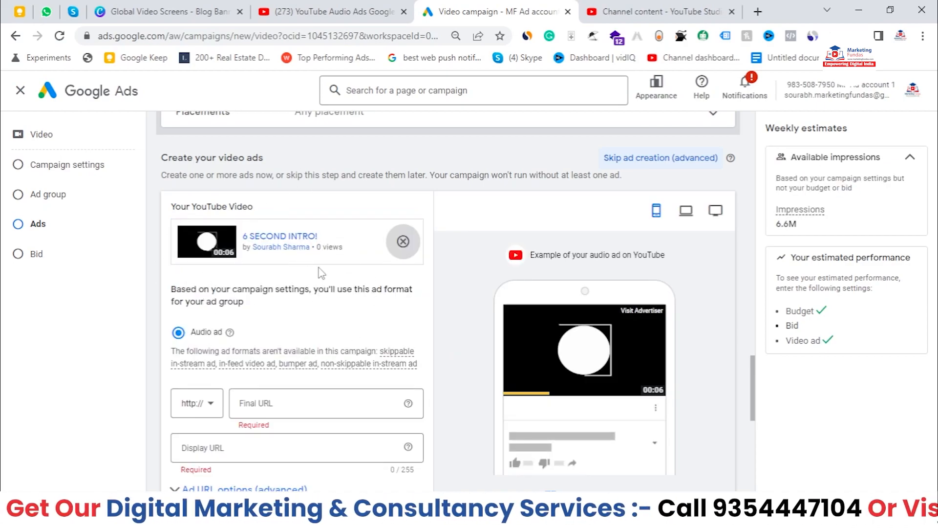
Check which ad formats are unavailable in this campaign besides the Audio ad format
click(296, 402)
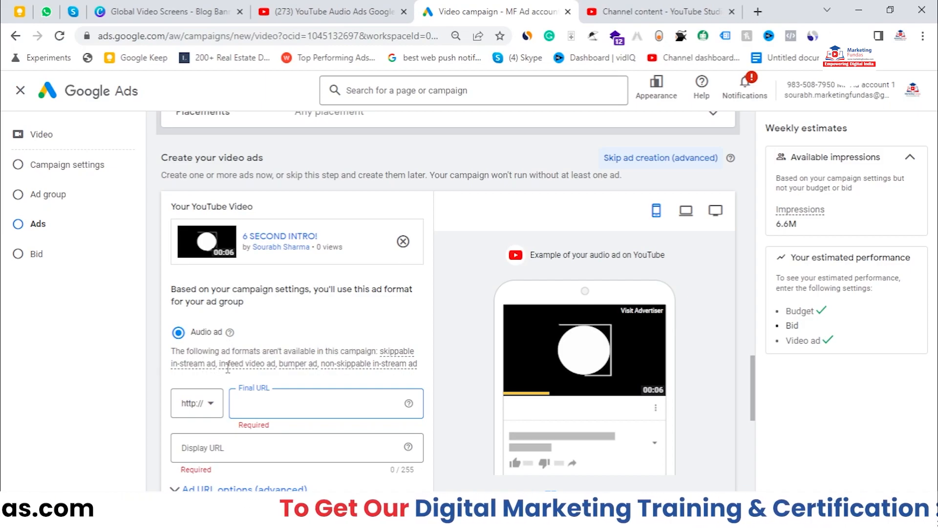
drag(380, 351, 418, 363)
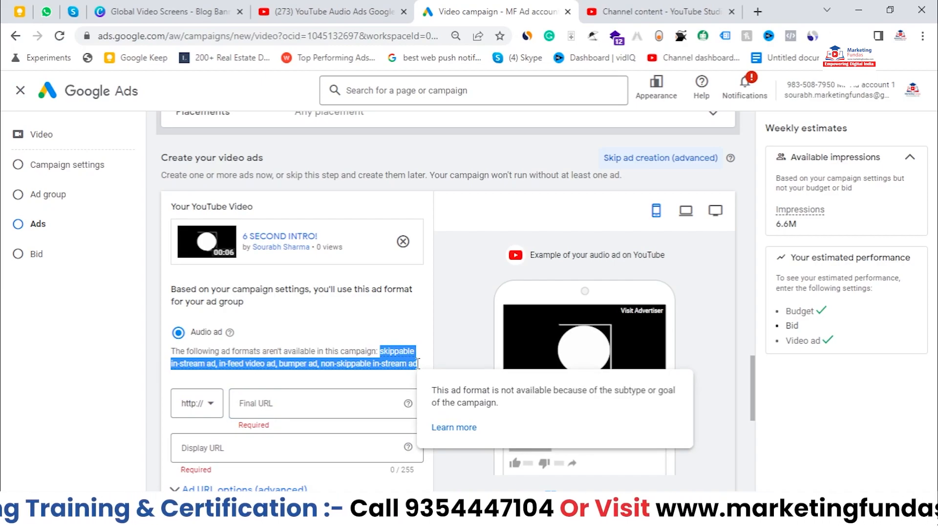
mouse_move(268, 364)
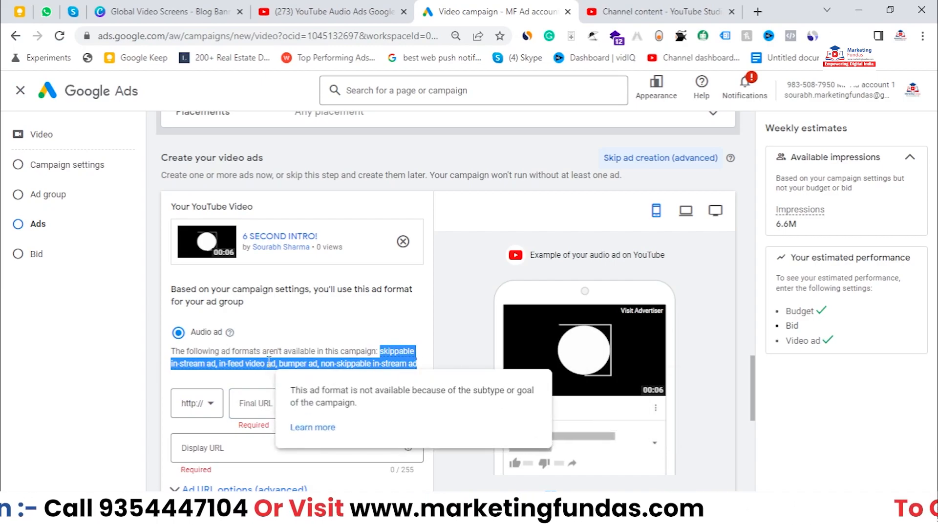
click(306, 336)
Open the marketingfundas.com website in a new browser tab
click(296, 404)
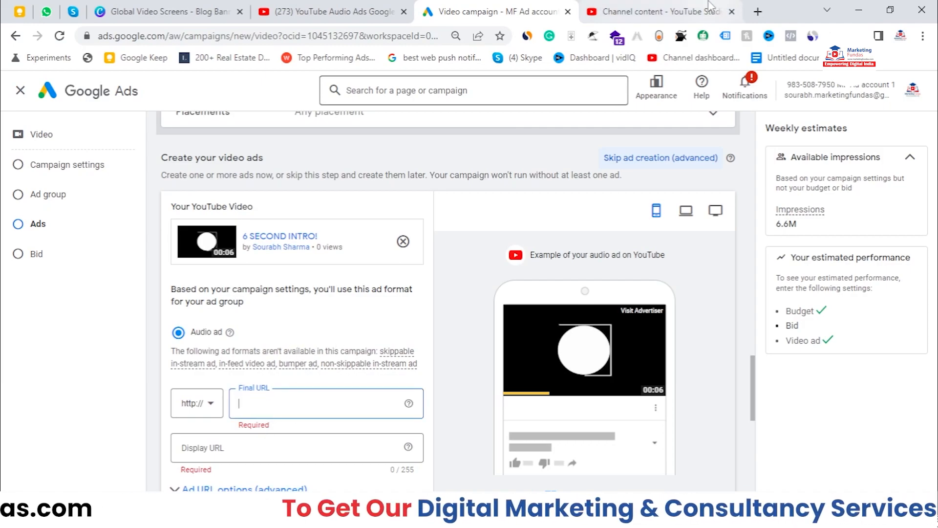
click(759, 12)
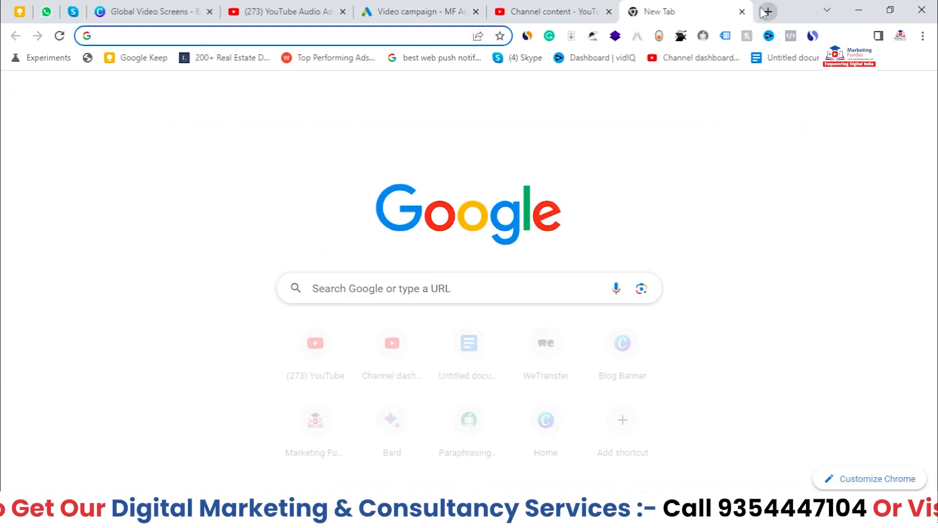
text(marketing )
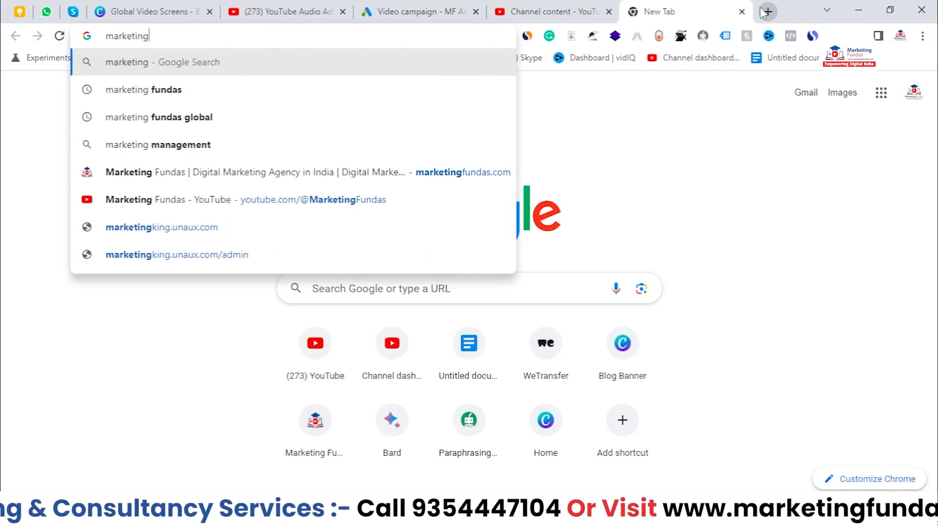
text(fundas.com)
key(Return)
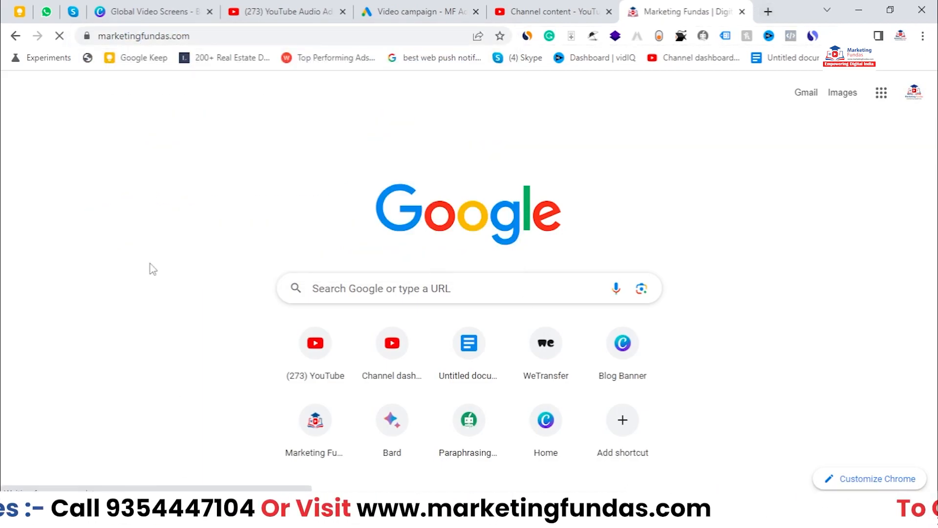
Try to copy the website's address and use it as the ad's Final URL
click(243, 36)
right_click(243, 36)
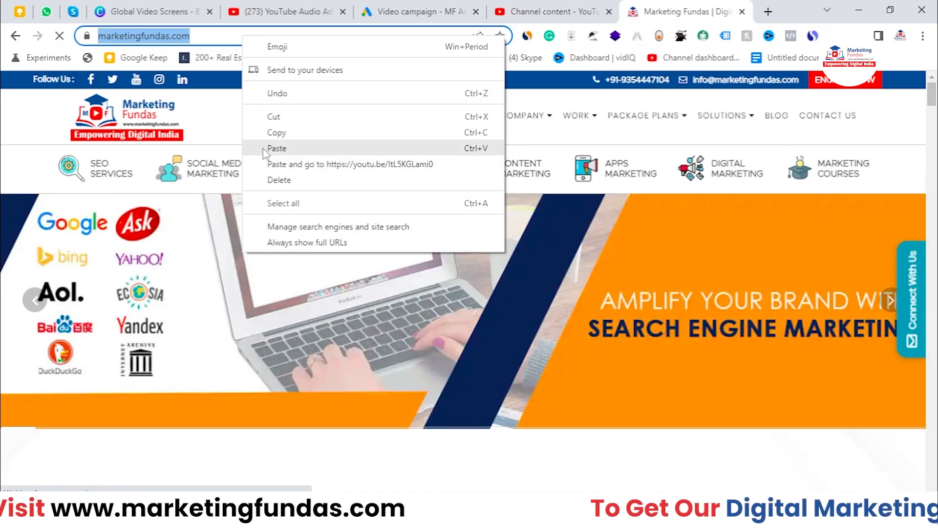
click(264, 146)
click(265, 405)
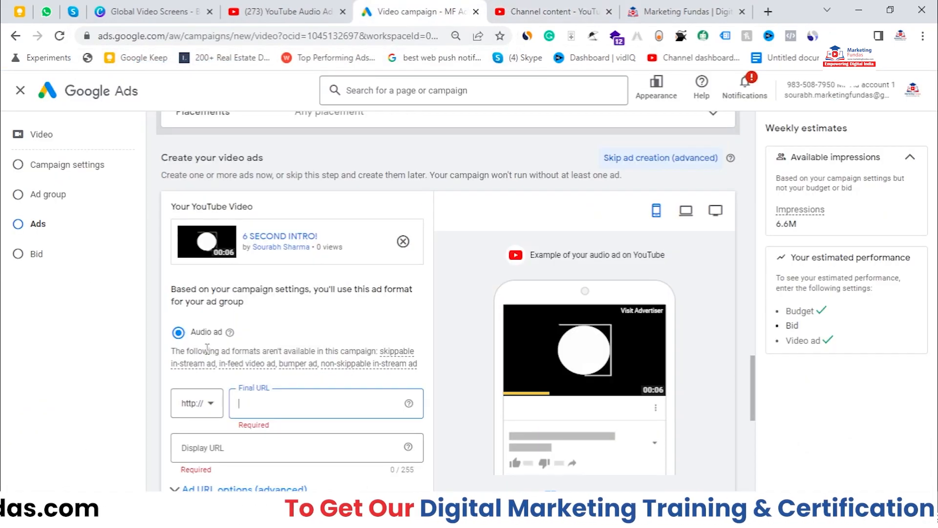
right_click(266, 405)
click(305, 262)
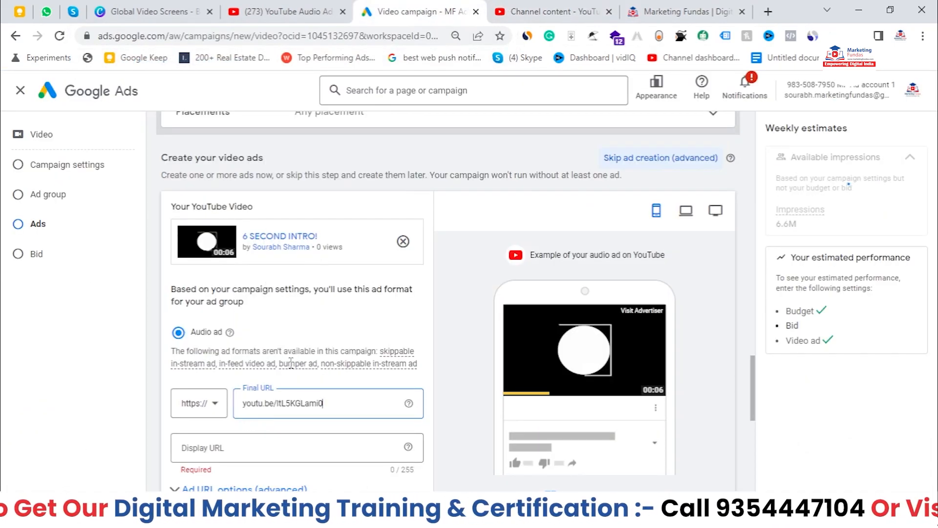
scroll(288, 374, down, 1)
scroll(288, 373, down, 1)
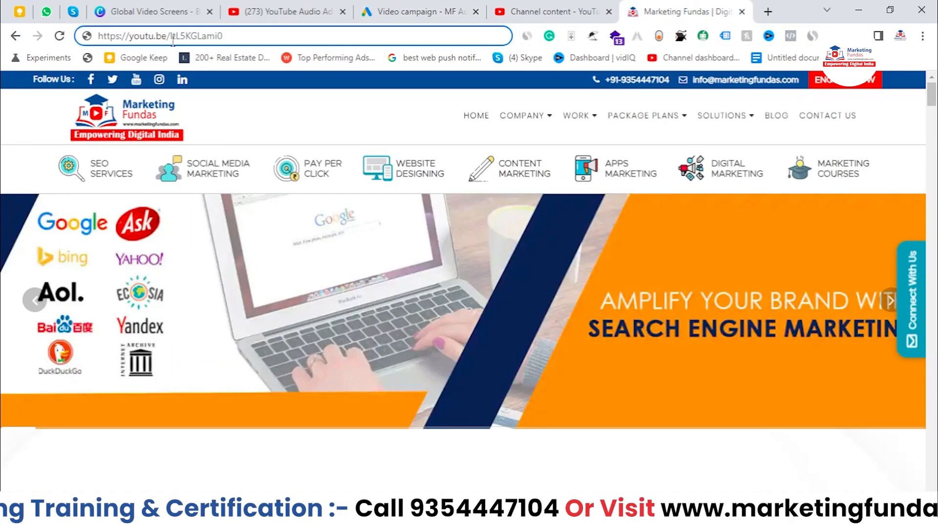
Reload the Marketing Fundas website, copy its address and return to the Google Ads campaign
click(59, 35)
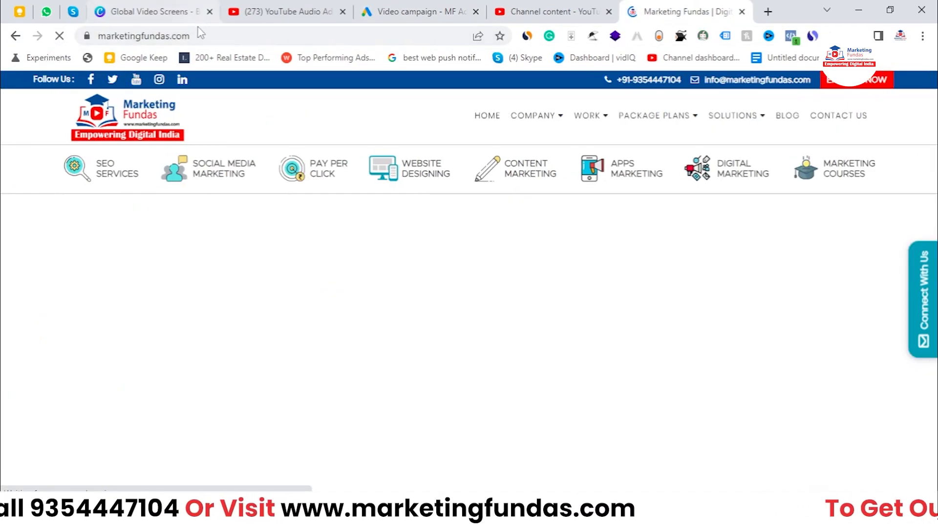
click(200, 34)
right_click(196, 29)
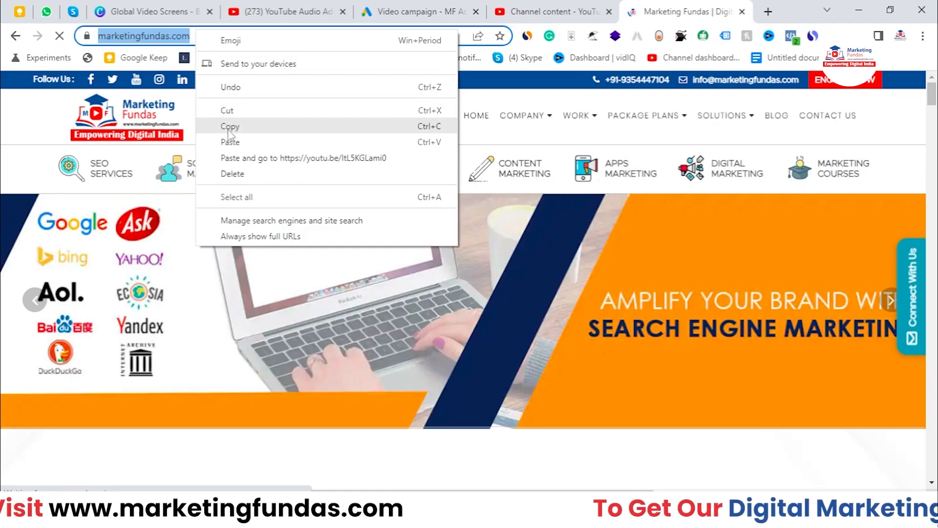
click(225, 123)
click(489, 7)
click(416, 11)
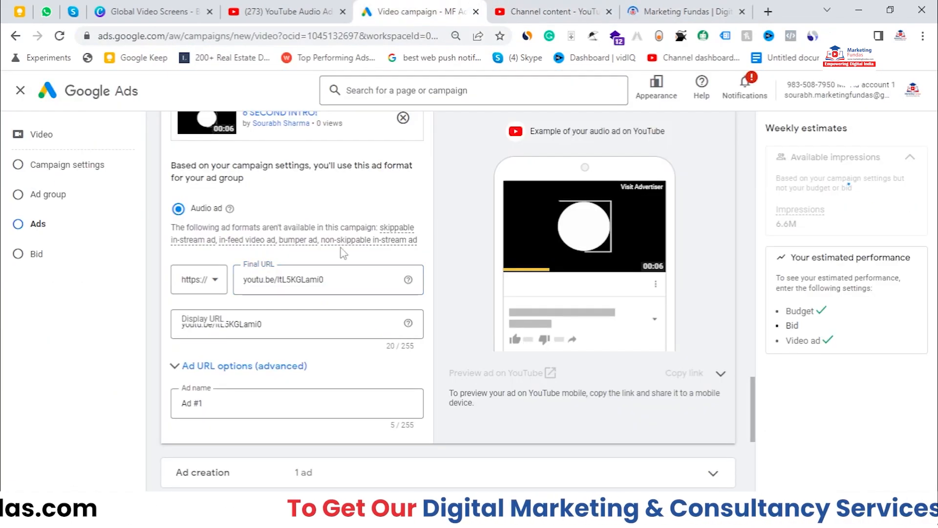
drag(327, 282, 257, 283)
triple_click(266, 283)
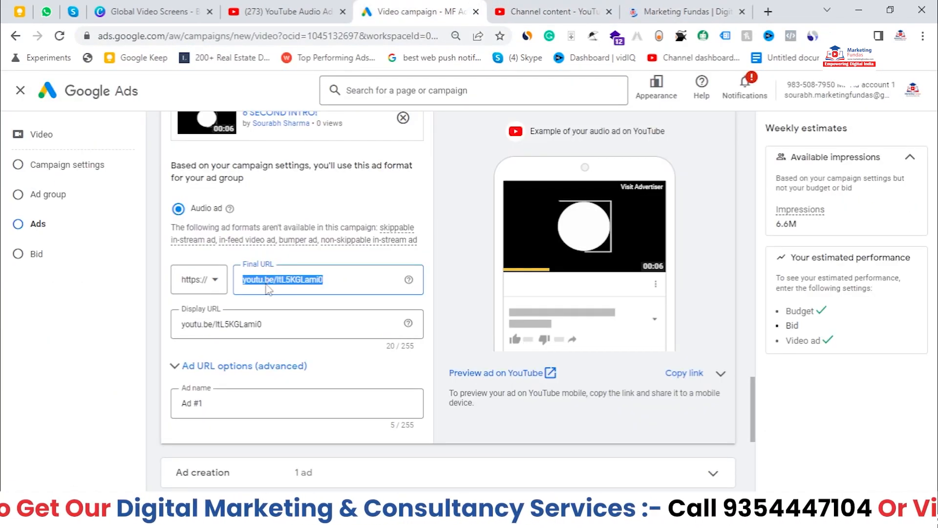
right_click(265, 283)
click(299, 271)
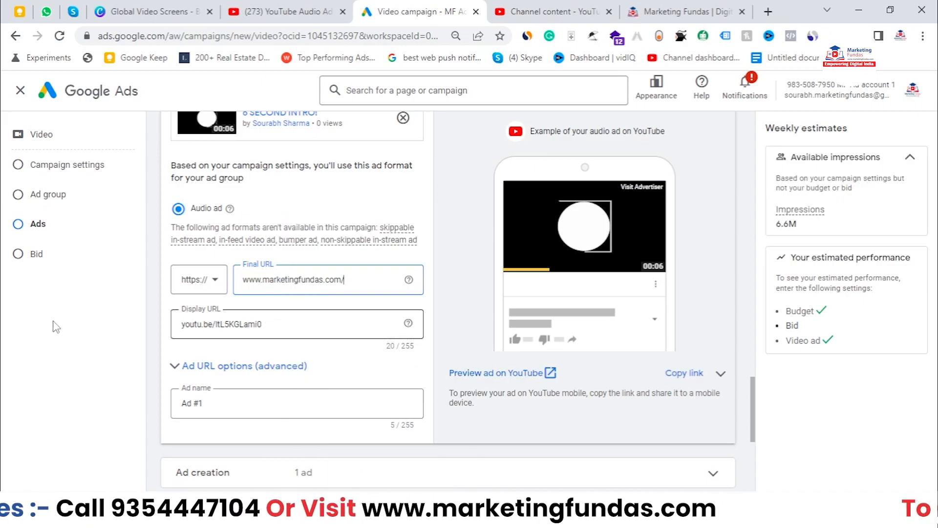
triple_click(211, 327)
right_click(262, 326)
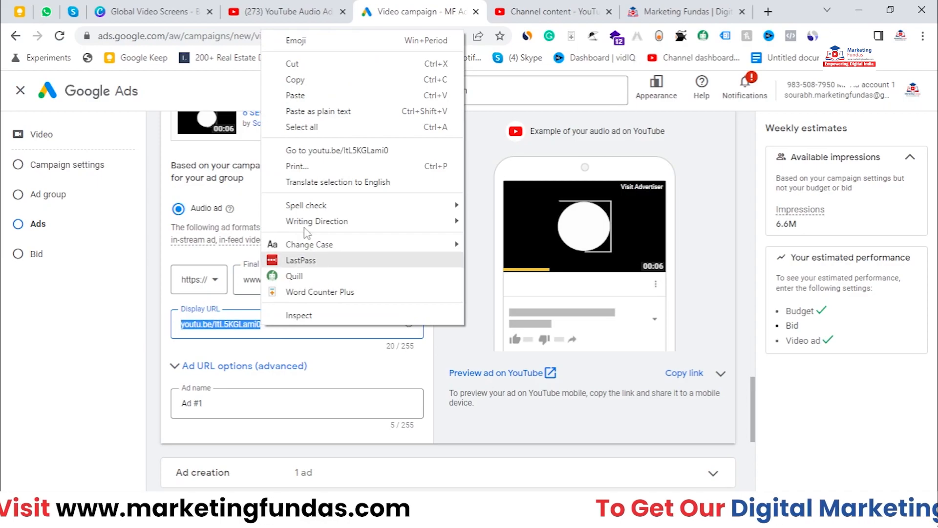
click(288, 94)
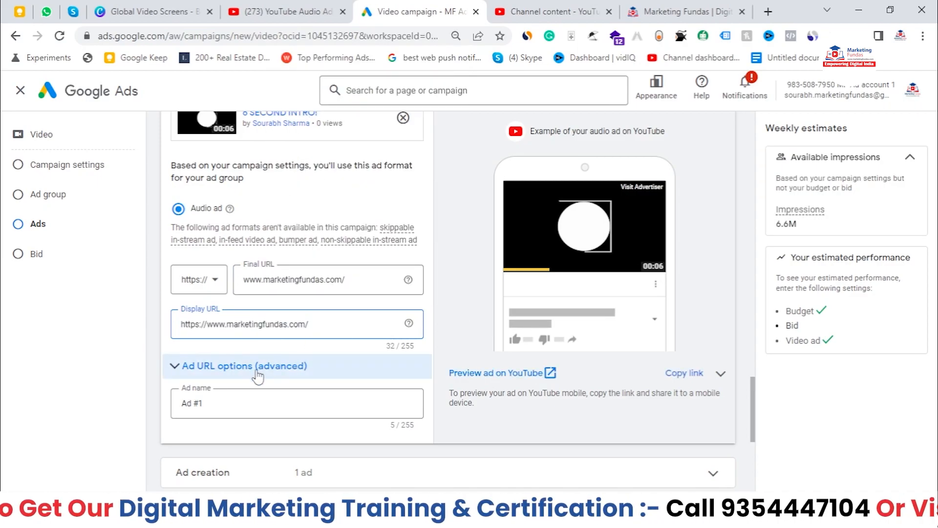
Examine the ad's advanced URL options, such as tracking template and custom parameters, and collapse them without changes
click(224, 373)
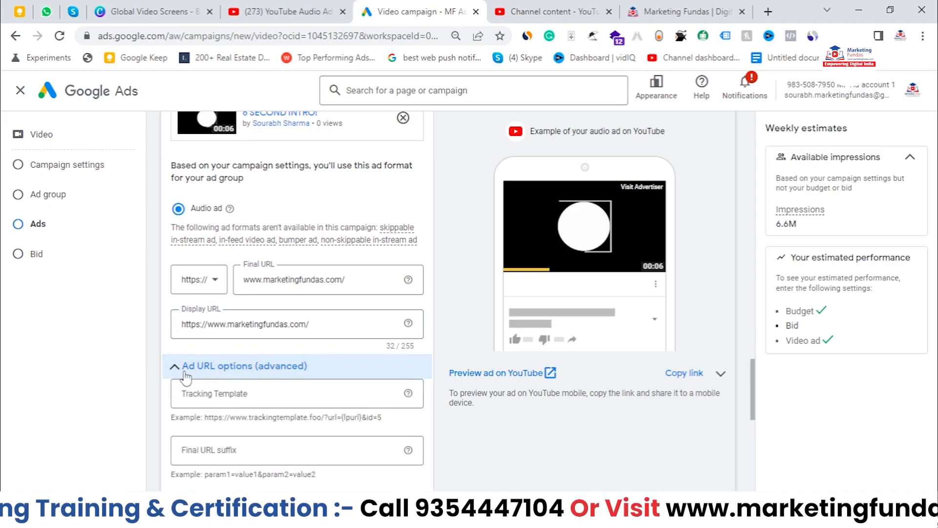
scroll(258, 376, down, 1)
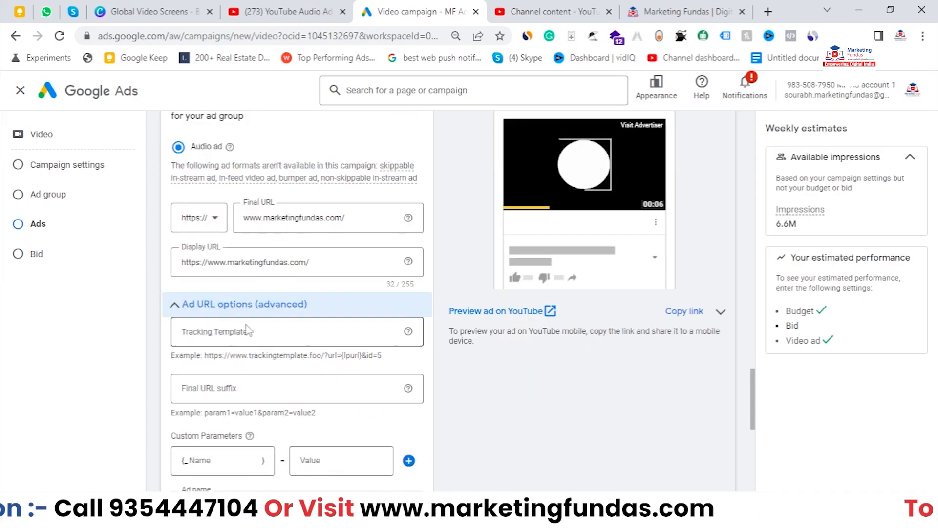
click(172, 308)
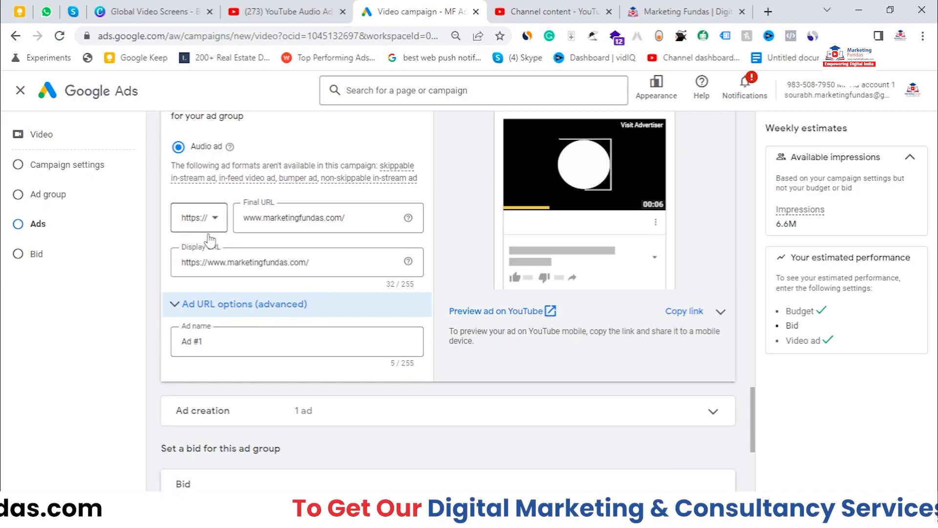
scroll(205, 230, down, 2)
scroll(189, 224, up, 3)
scroll(218, 308, up, 2)
scroll(215, 313, down, 3)
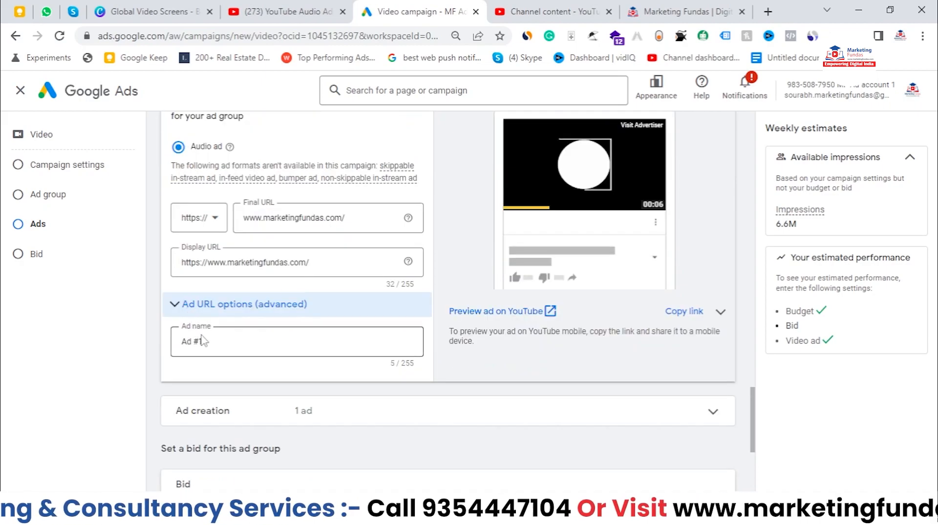
Review the ad name and the Ad creation section, leaving the ad as configured
drag(202, 340, 179, 351)
scroll(285, 325, down, 2)
click(375, 299)
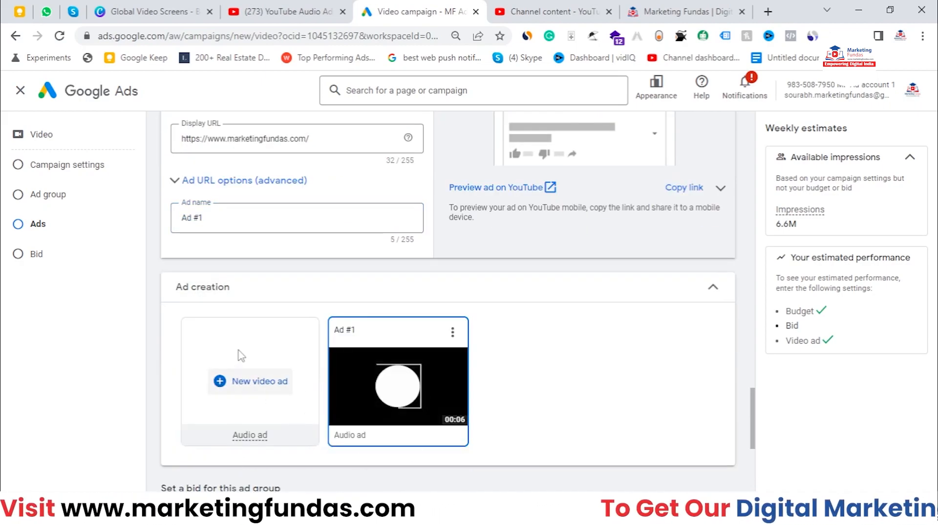
click(515, 285)
scroll(358, 306, up, 2)
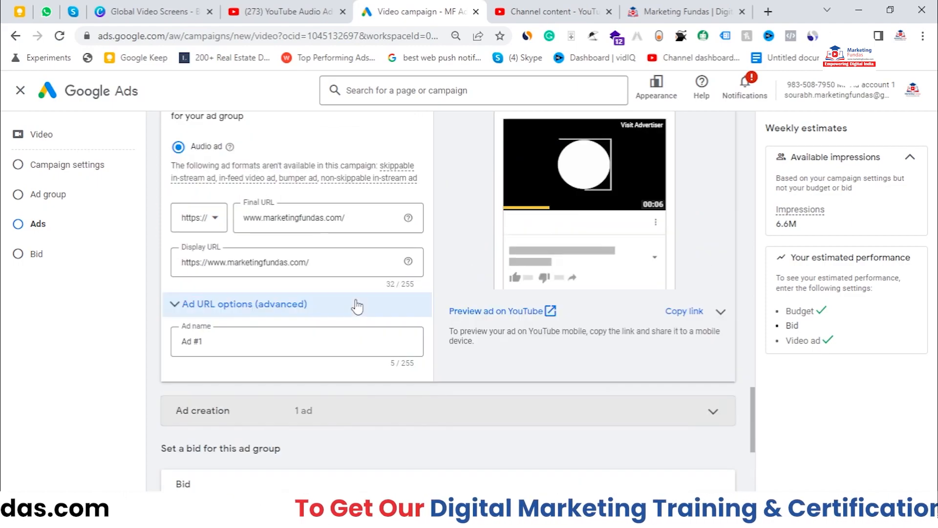
scroll(331, 303, up, 2)
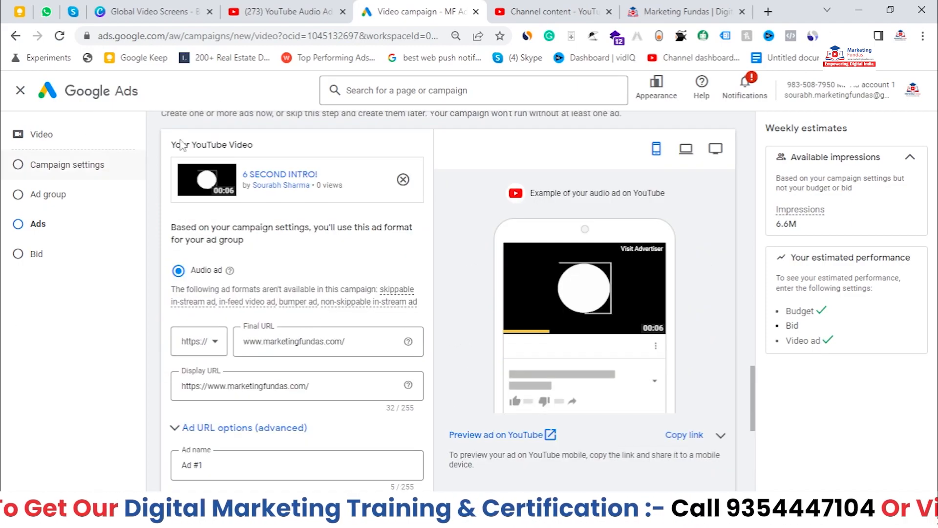
scroll(237, 364, down, 2)
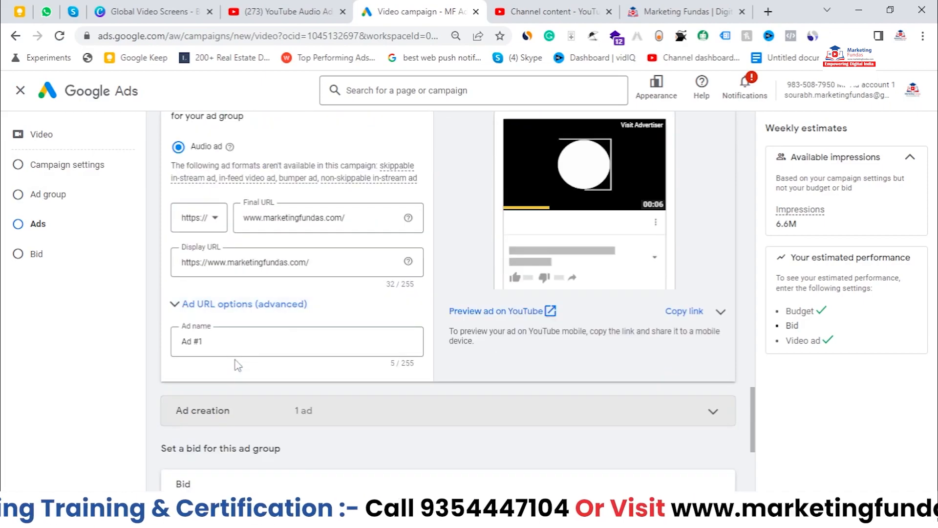
Set the ad group's Target CPM bid to the suggested ₹118.18
scroll(238, 366, down, 2)
scroll(247, 340, down, 1)
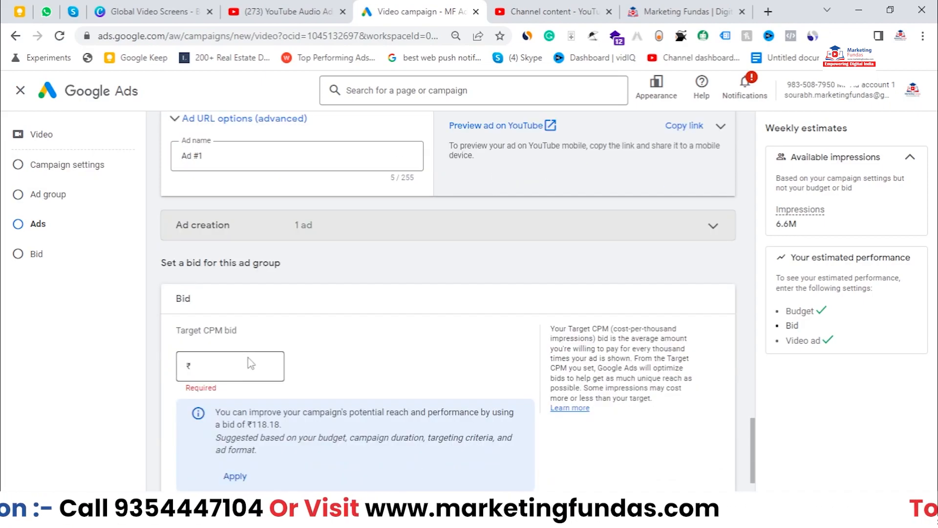
click(251, 361)
scroll(381, 335, down, 2)
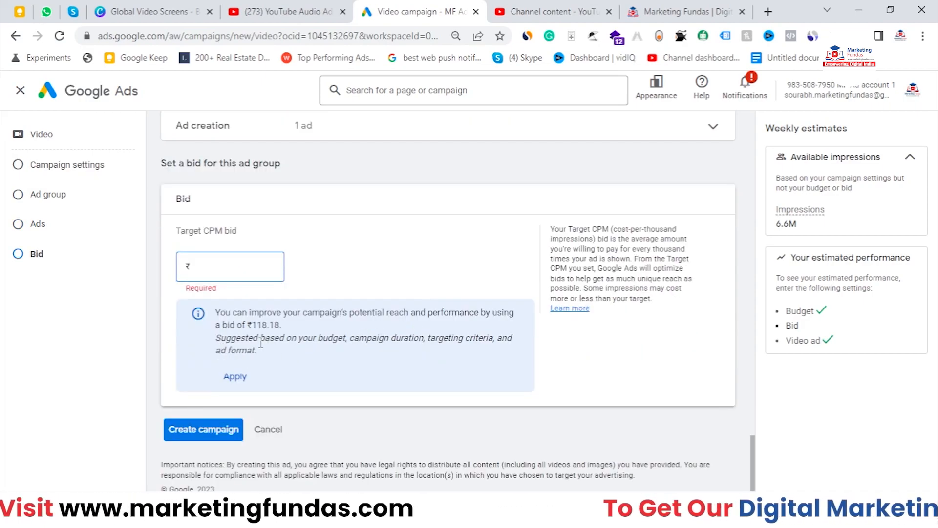
drag(205, 231, 223, 233)
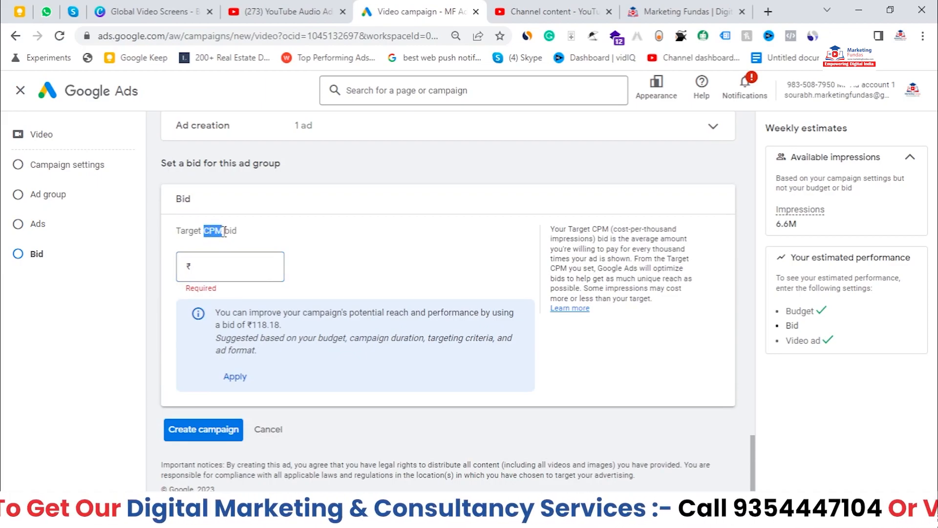
drag(247, 327, 288, 331)
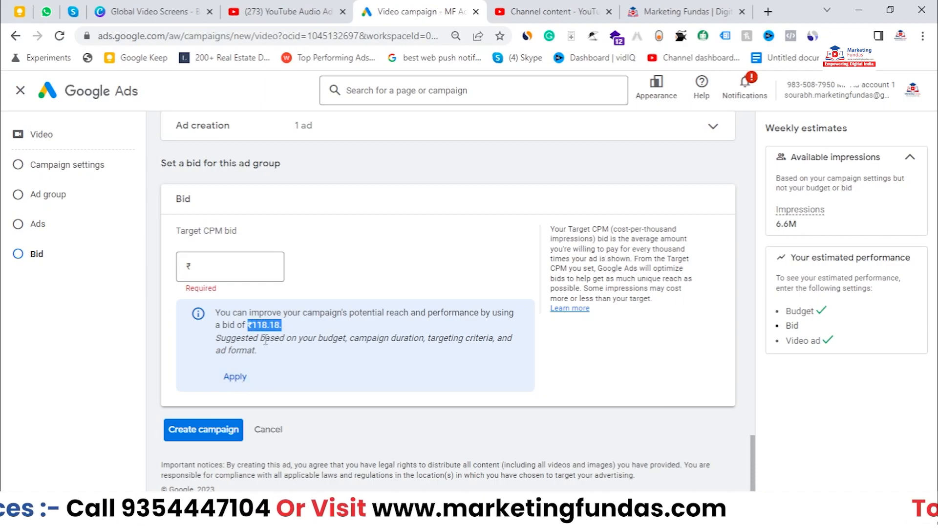
click(236, 376)
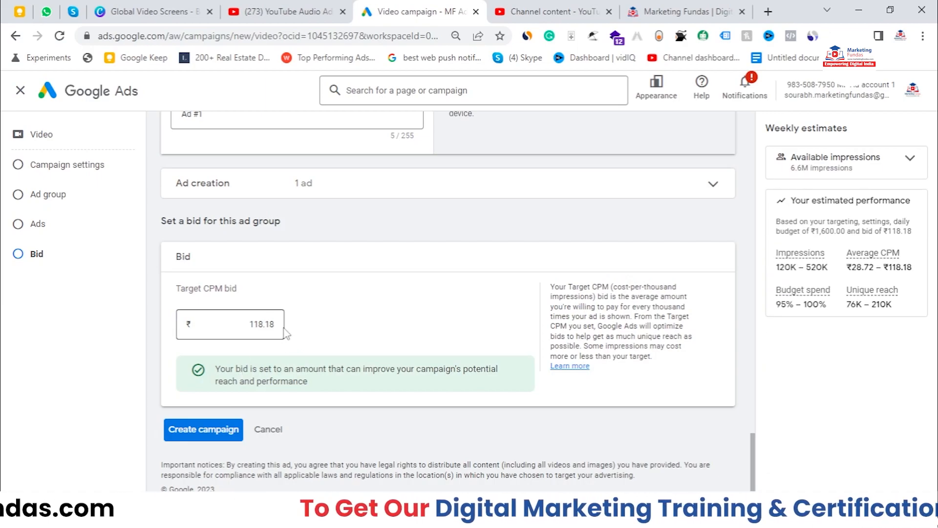
Review the Target CPM bid and the weekly estimates for impressions and average CPM
click(282, 332)
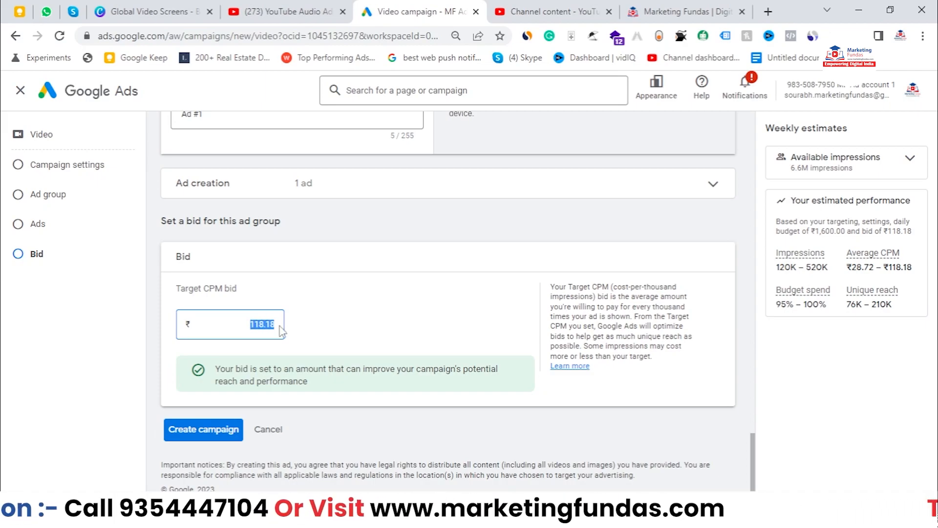
drag(204, 287, 211, 288)
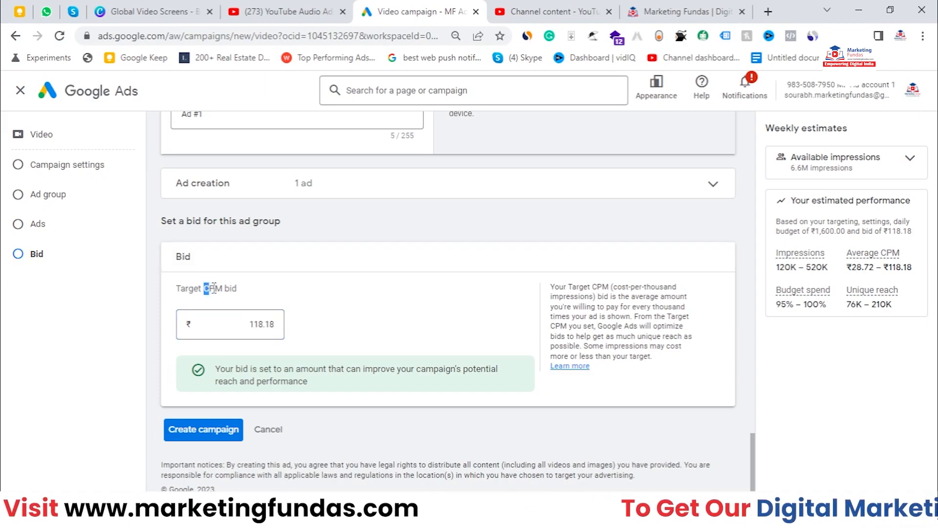
click(297, 284)
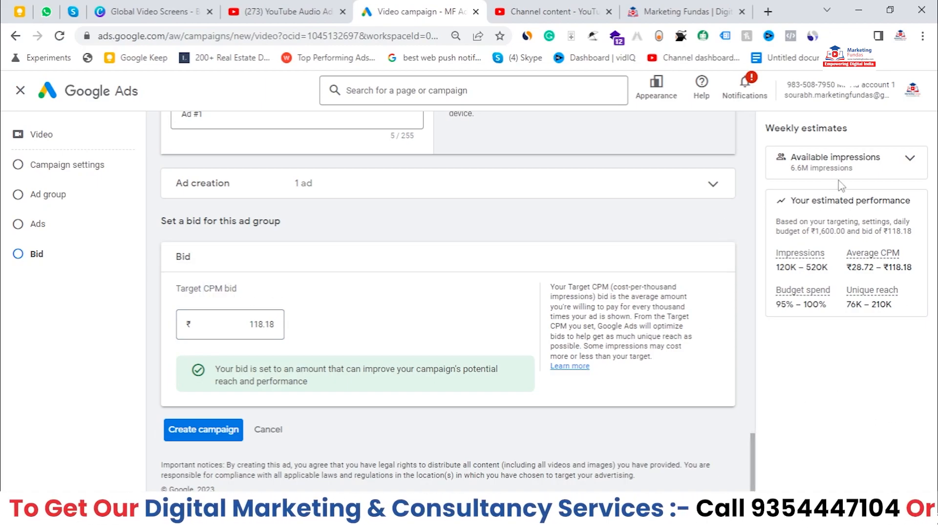
drag(778, 266, 916, 267)
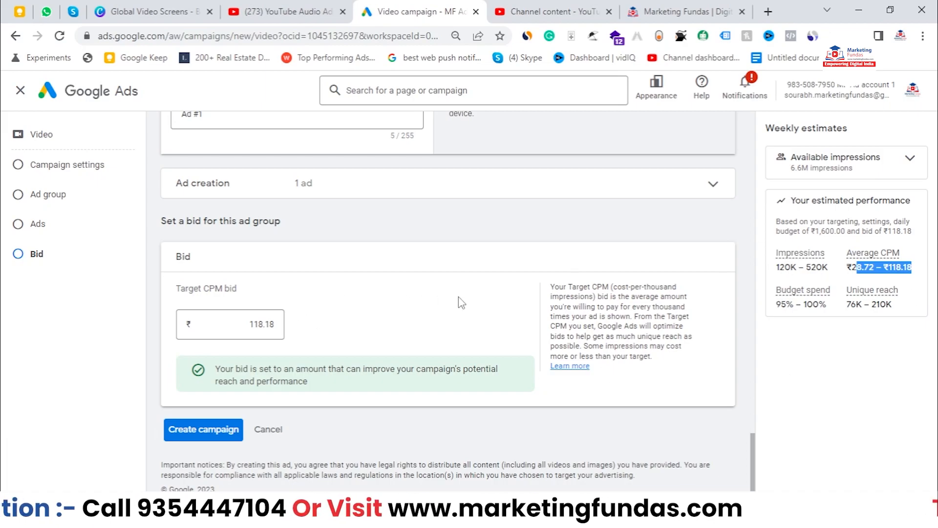
Create the campaign, check its confirmation summary and continue to the new campaign's ad groups
click(184, 431)
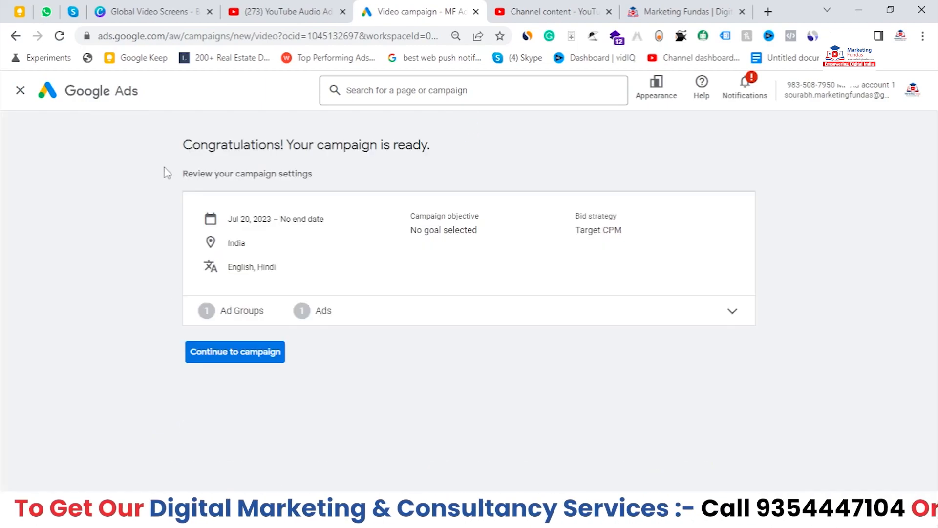
drag(168, 151, 456, 151)
click(457, 151)
drag(213, 173, 114, 167)
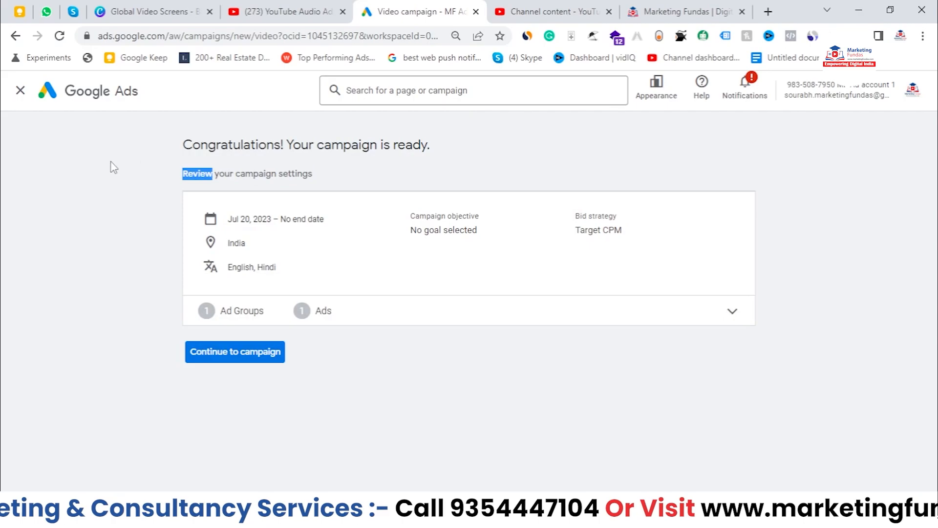
drag(179, 144, 431, 145)
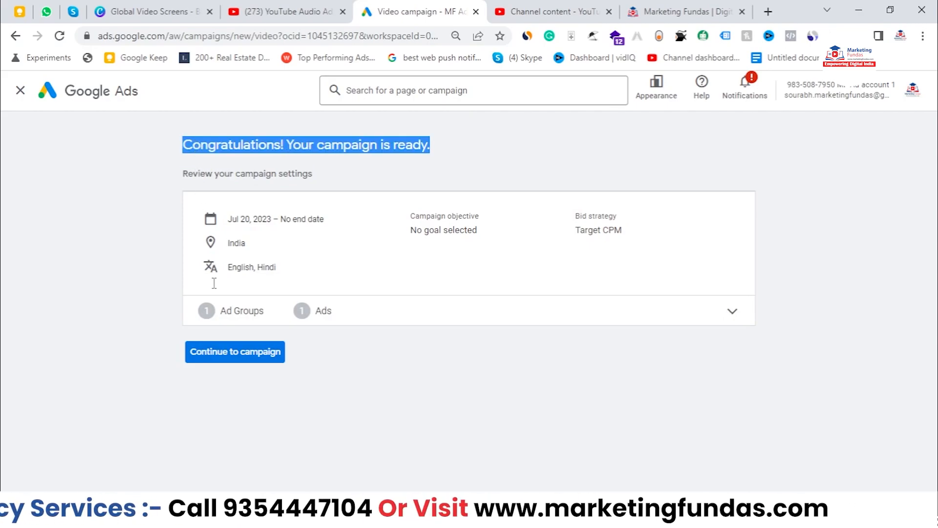
click(219, 359)
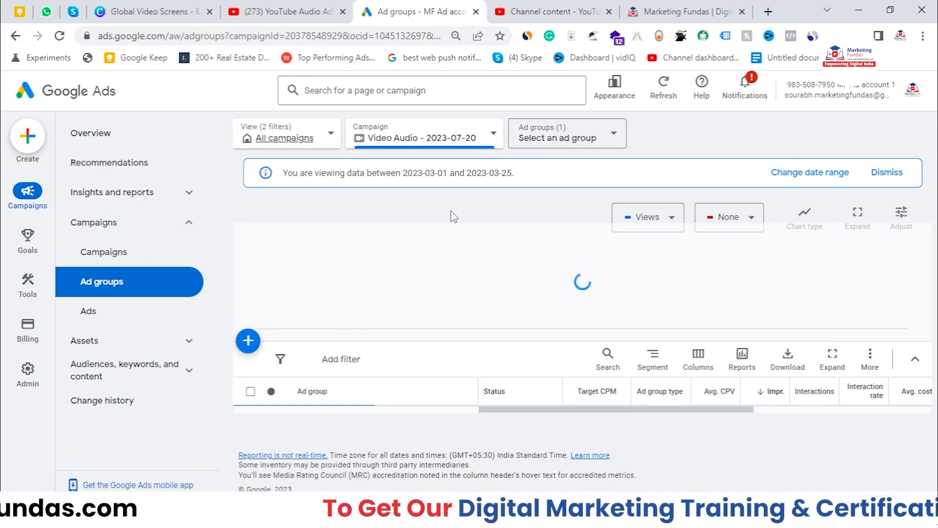
scroll(566, 459, down, 1)
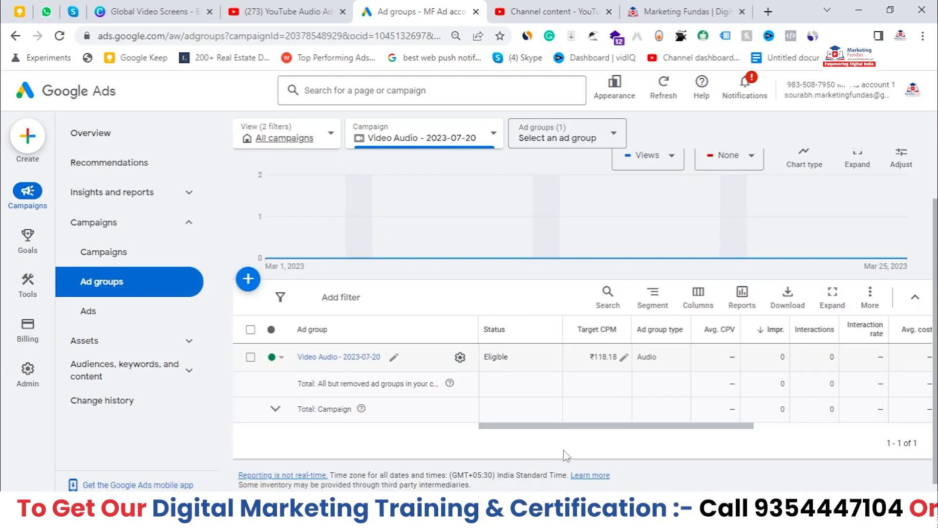